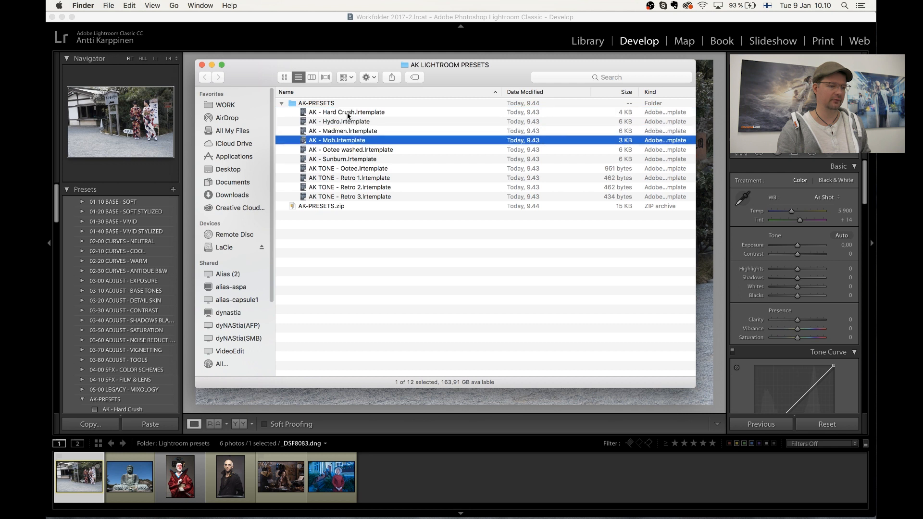
- Look through the preset template files in the AK-PRESETS folder, from AK - Mob up to AK - Hard Crush
key("Up")
key("Up")
key("Up")
key("Up")
key("Up")
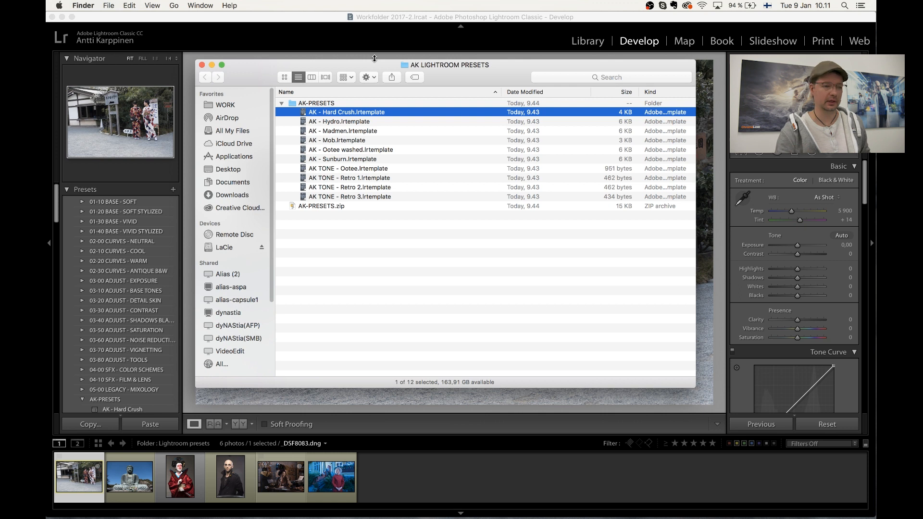
- Switch to Lightroom Classic and show the Lightroom presets folder from the Presets section of Preferences
left_click(393, 16)
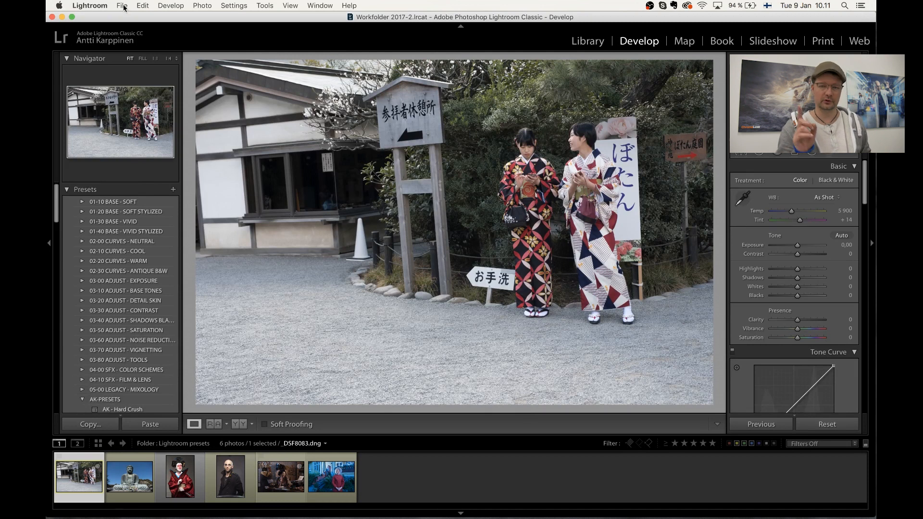
left_click(94, 6)
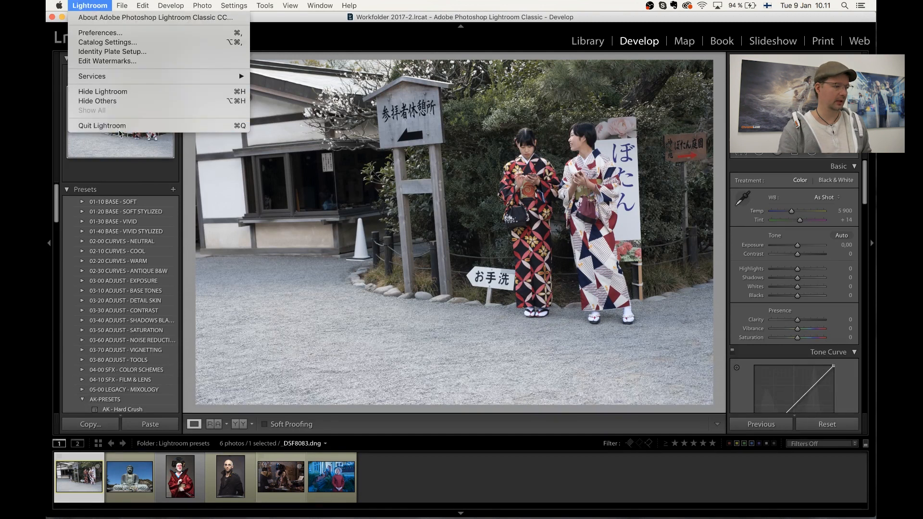
left_click(115, 34)
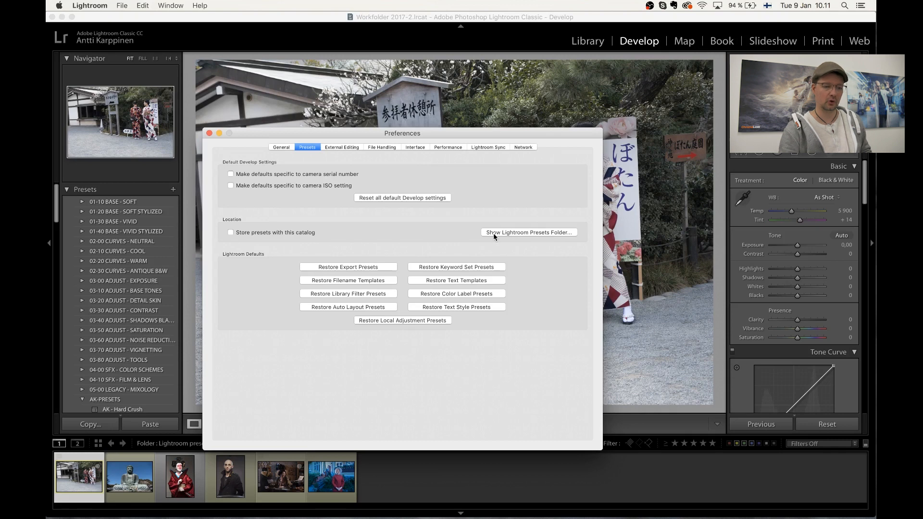
left_click(529, 233)
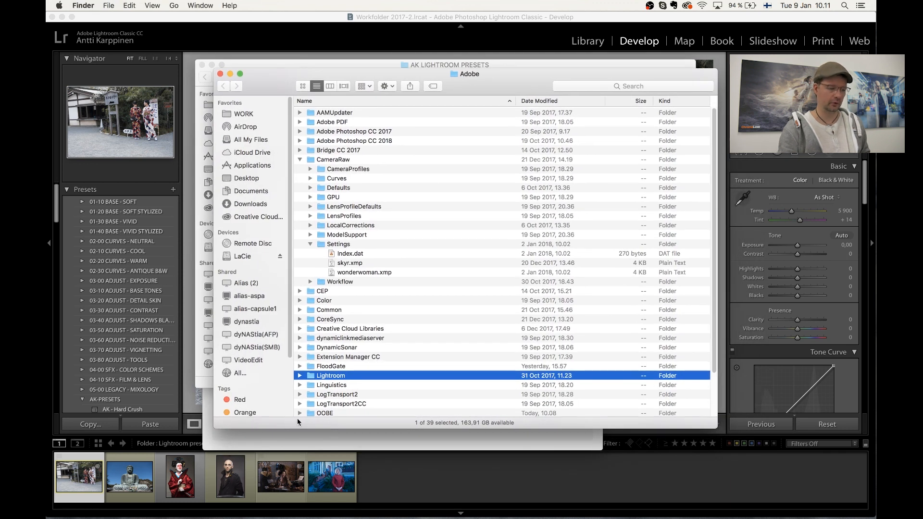
- Open Develop Presets inside the Lightroom folder and arrange its window beside the AK LIGHTROOM PRESETS window
double_click(325, 378)
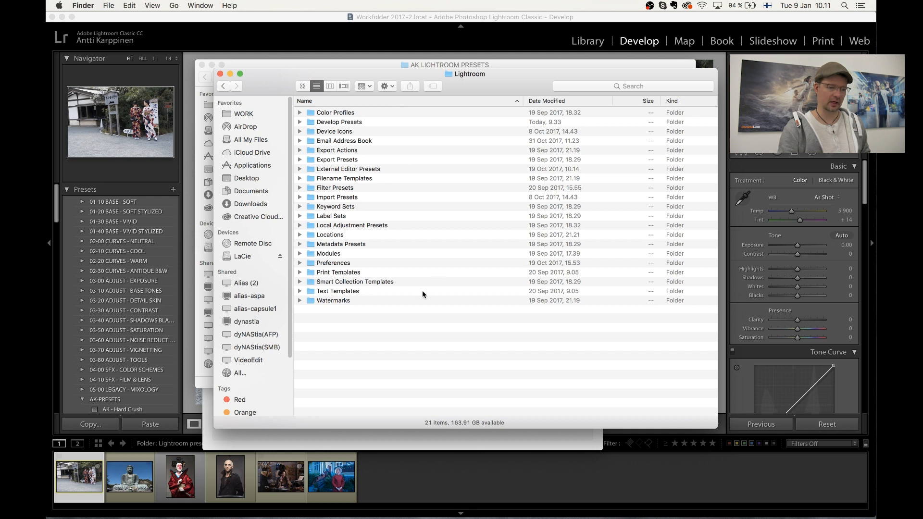
double_click(329, 123)
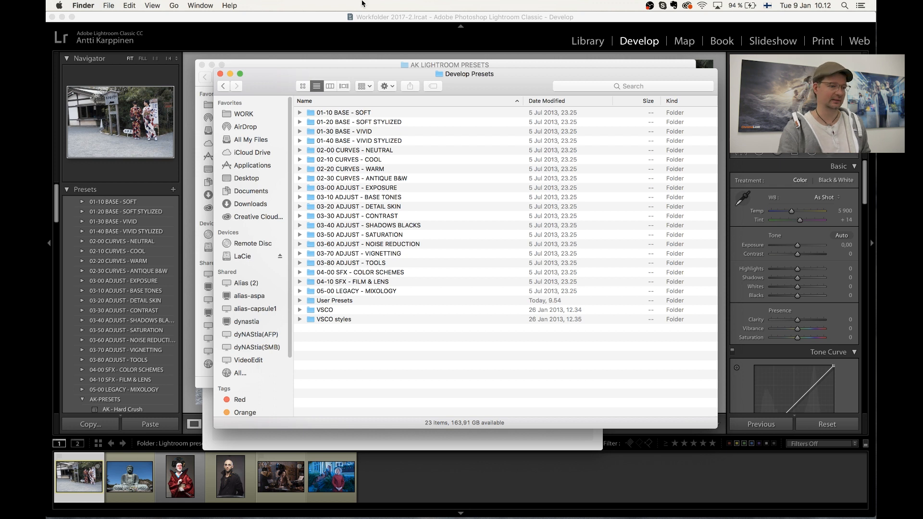
left_click_drag(315, 79, 441, 87)
left_click_drag(394, 64, 291, 70)
left_click(643, 82)
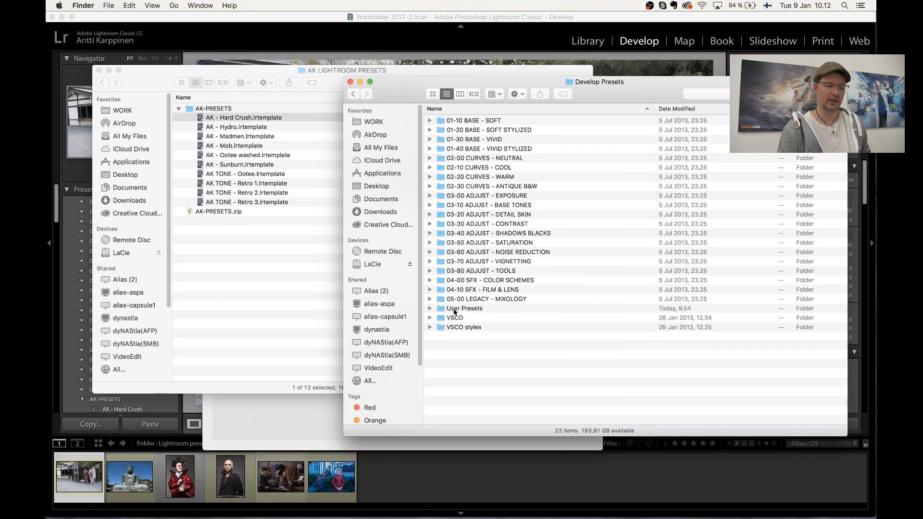
- Open the User Presets folder, and collapse and select the AK-PRESETS folder in the AK LIGHTROOM PRESETS window
double_click(471, 309)
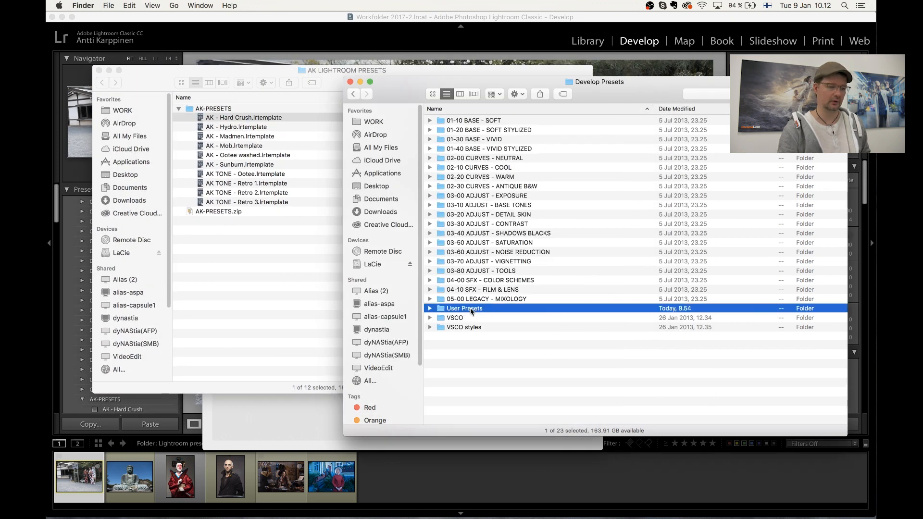
left_click(208, 116)
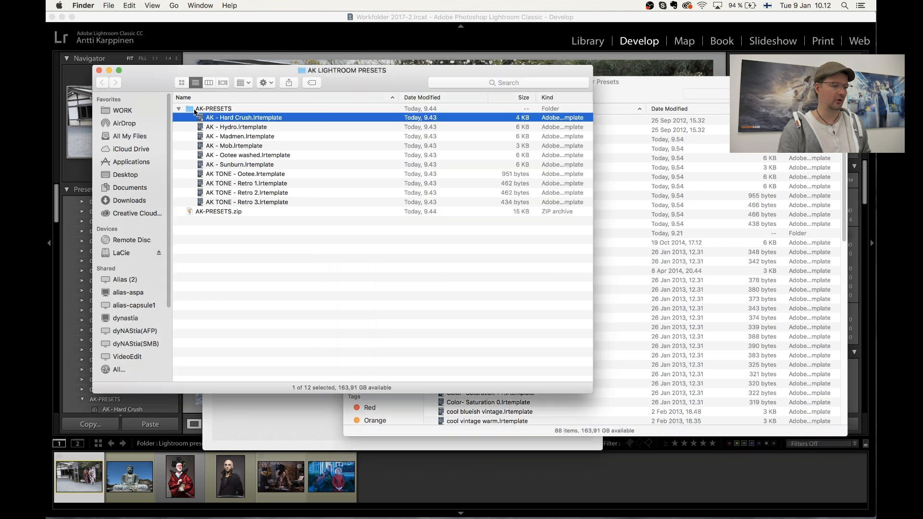
left_click(179, 108)
left_click(219, 110)
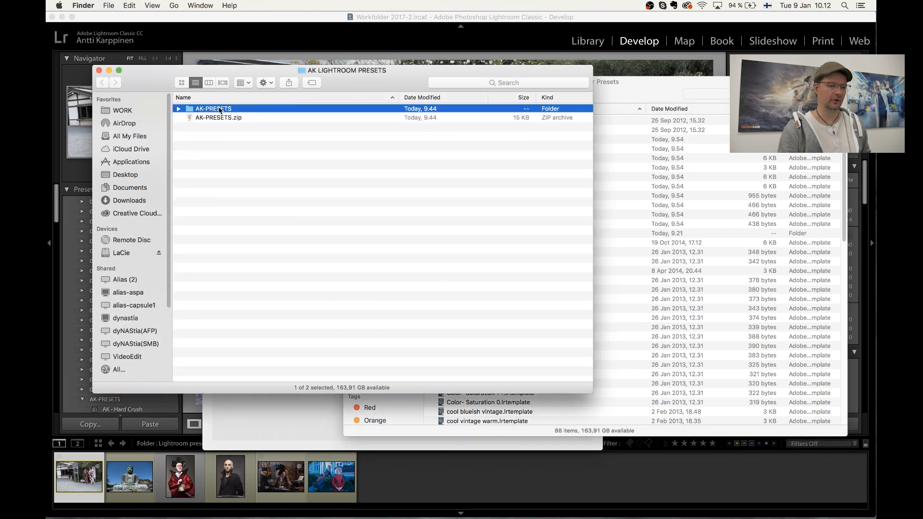
left_click(659, 92)
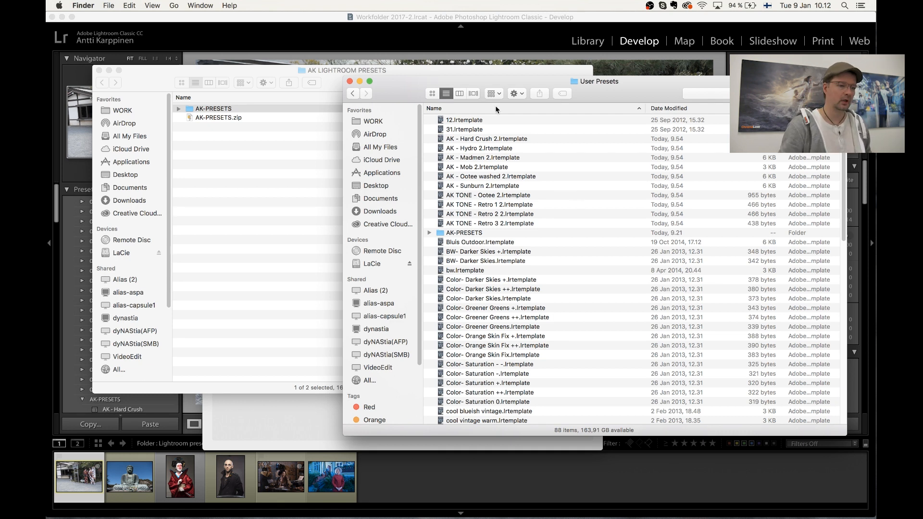
- Switch back to Lightroom Classic and locate the User Presets folder in the preset list
left_click(378, 18)
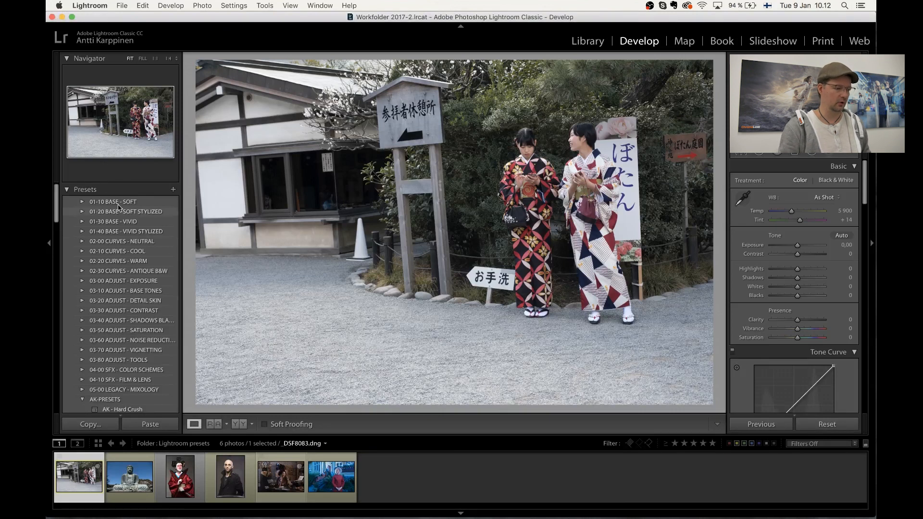
scroll(114, 231, "down", 10)
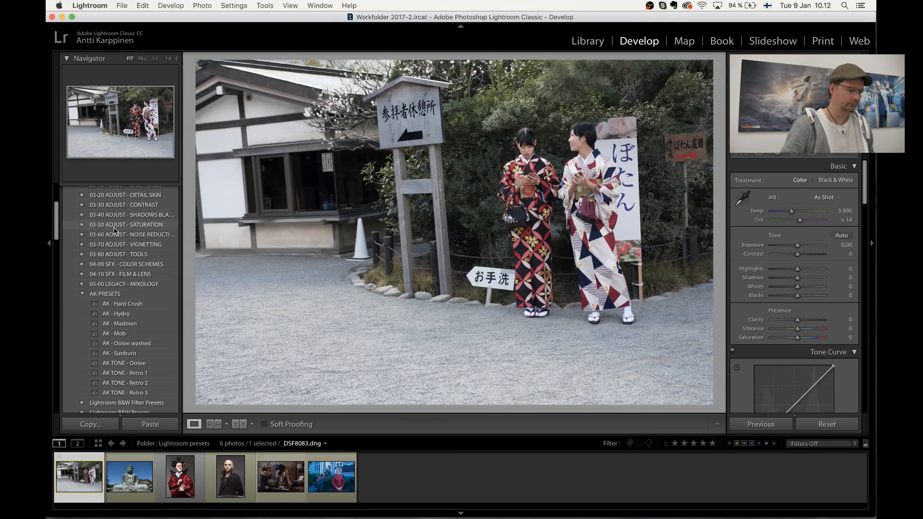
scroll(114, 241, "down", 5)
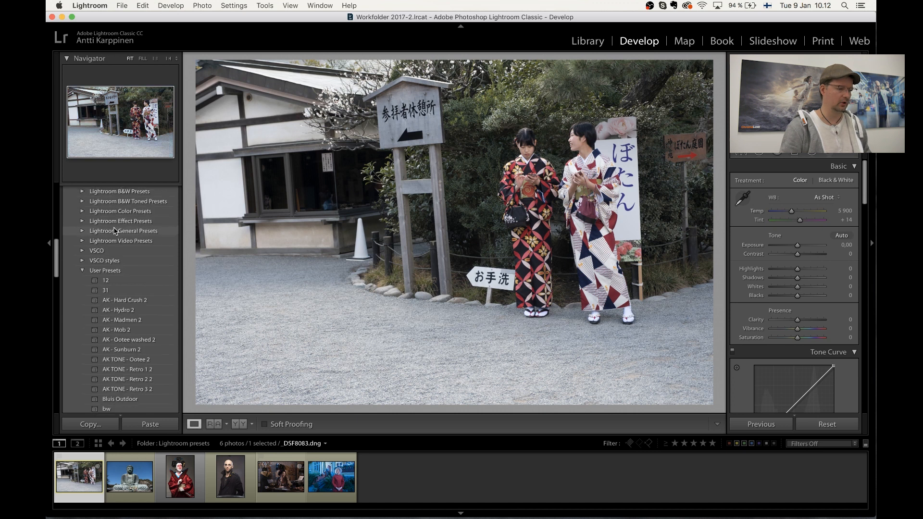
- Try importing all the template files from AK-PRESETS into User Presets, and cancel the import
left_click(114, 272)
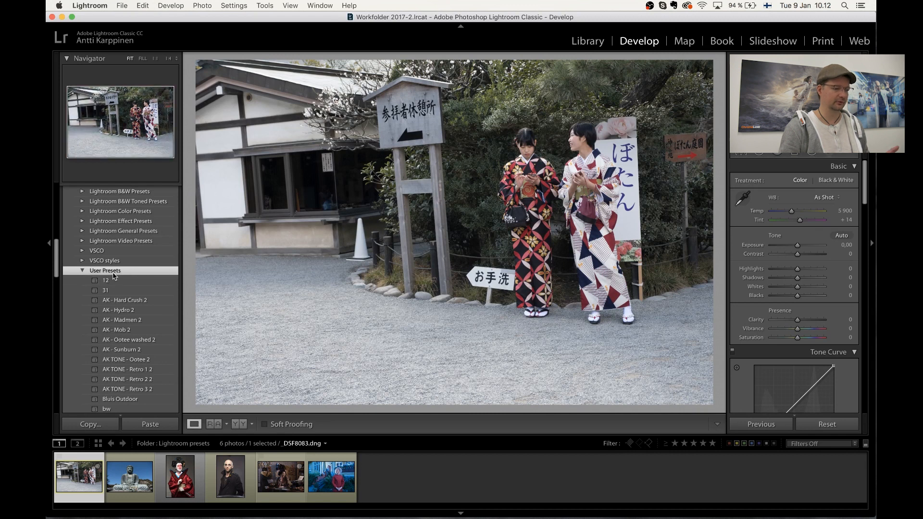
right_click(117, 272)
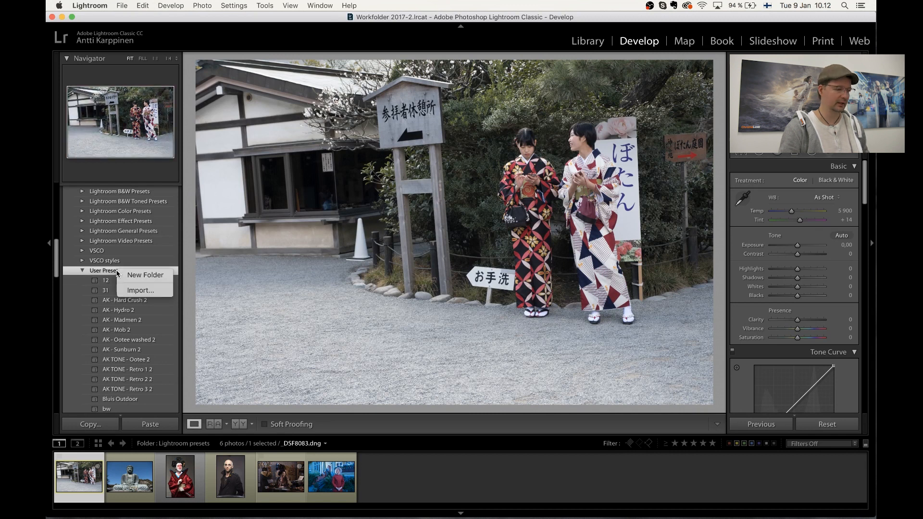
left_click(146, 293)
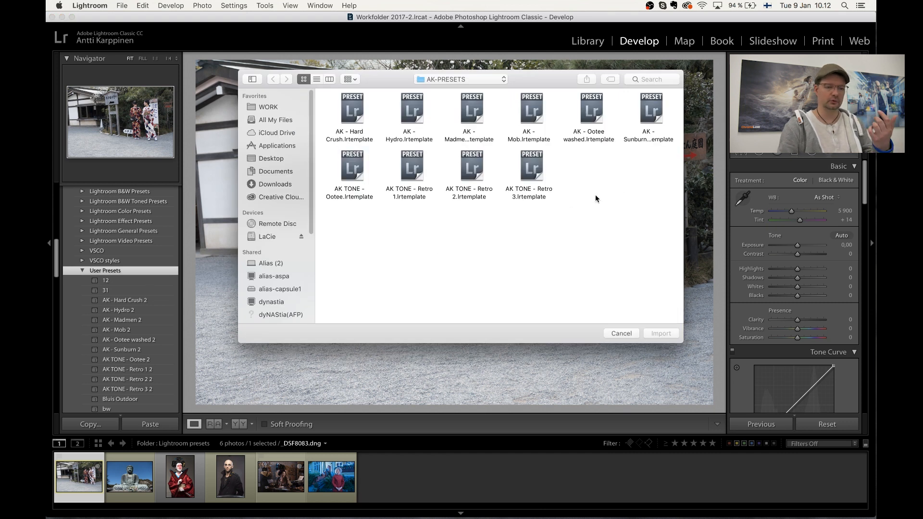
key("super+a")
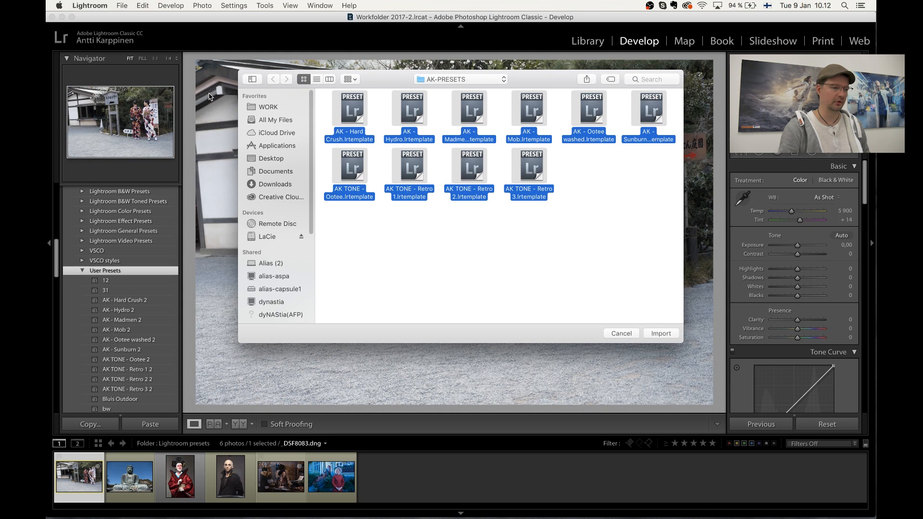
left_click(621, 333)
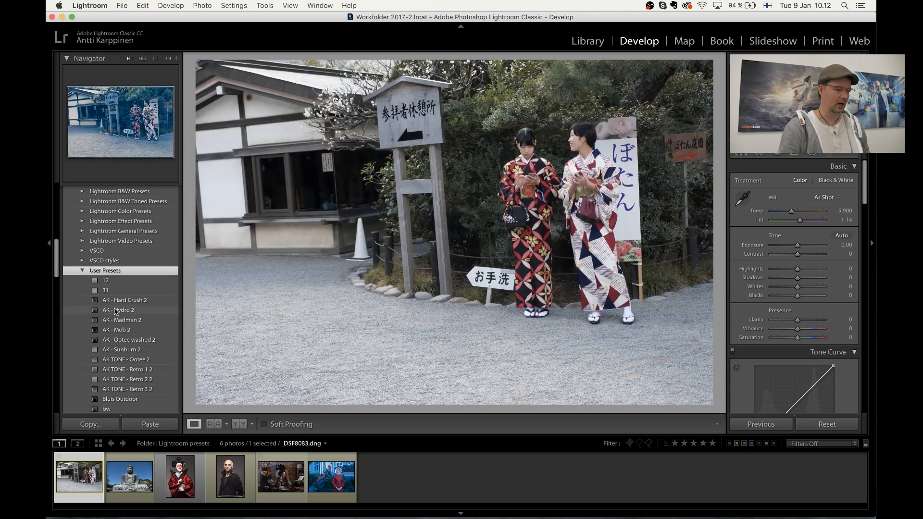
- Examine the AK presets listed under User Presets and under the separate AK-PRESETS folder
scroll(115, 312, "down", 1)
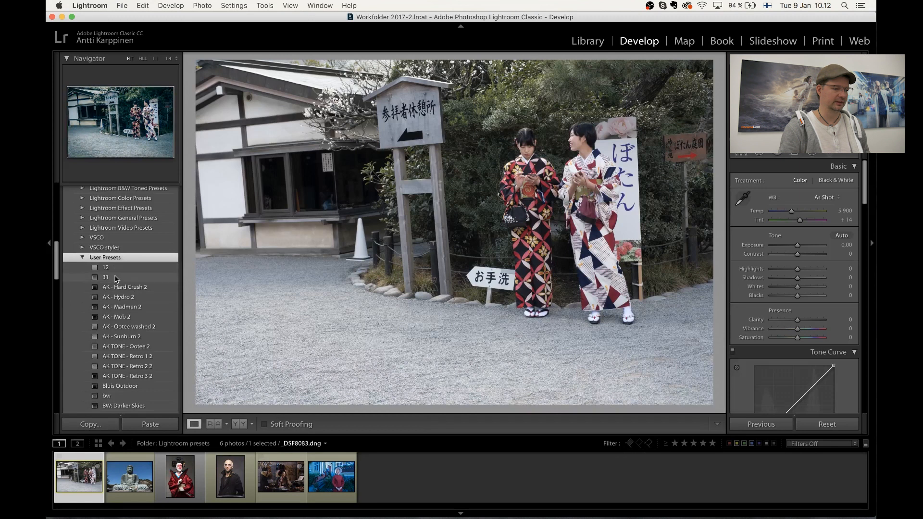
scroll(120, 288, "up", 1)
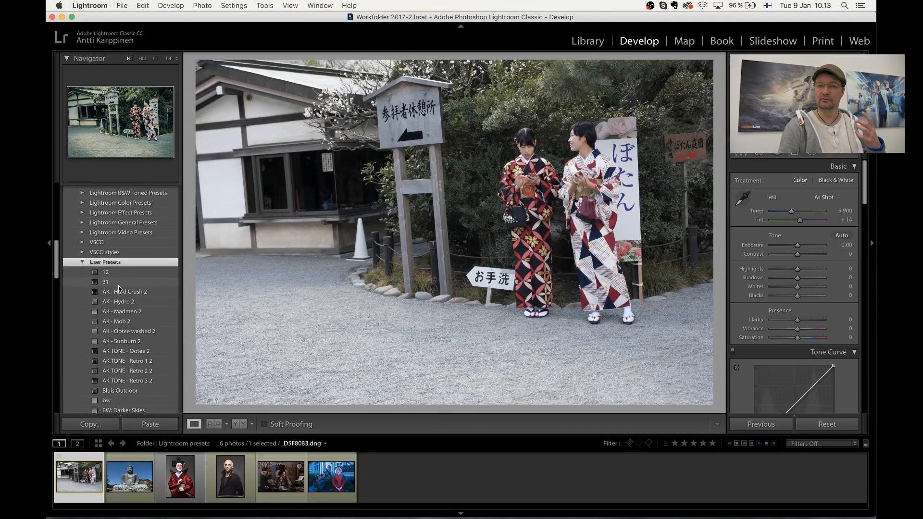
scroll(120, 288, "down", 1)
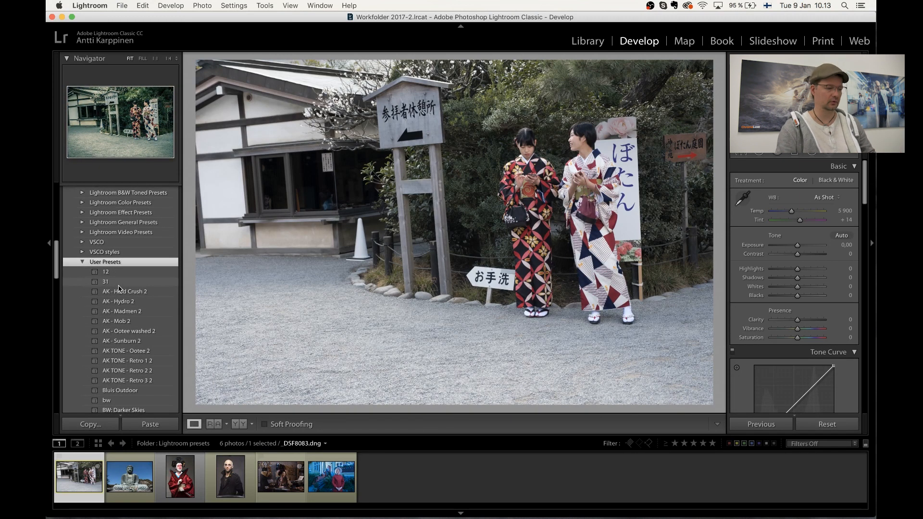
scroll(119, 289, "up", 10)
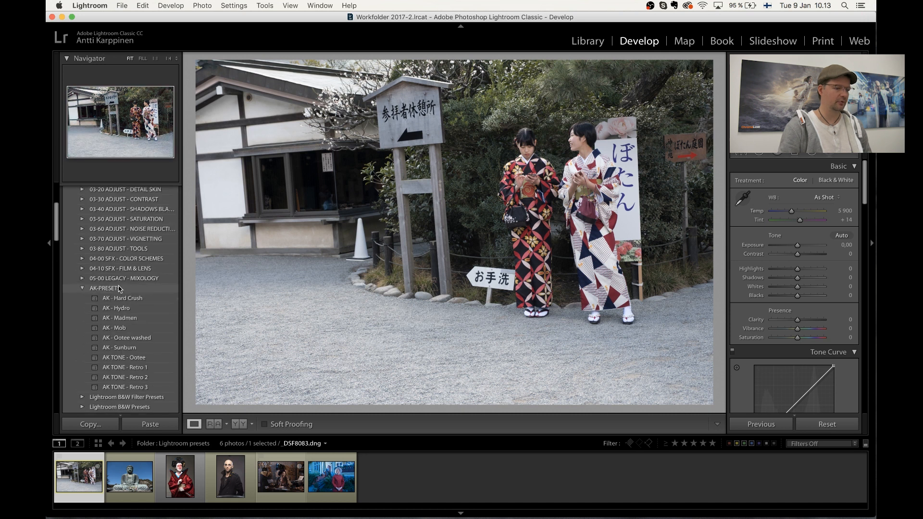
scroll(119, 288, "down", 1)
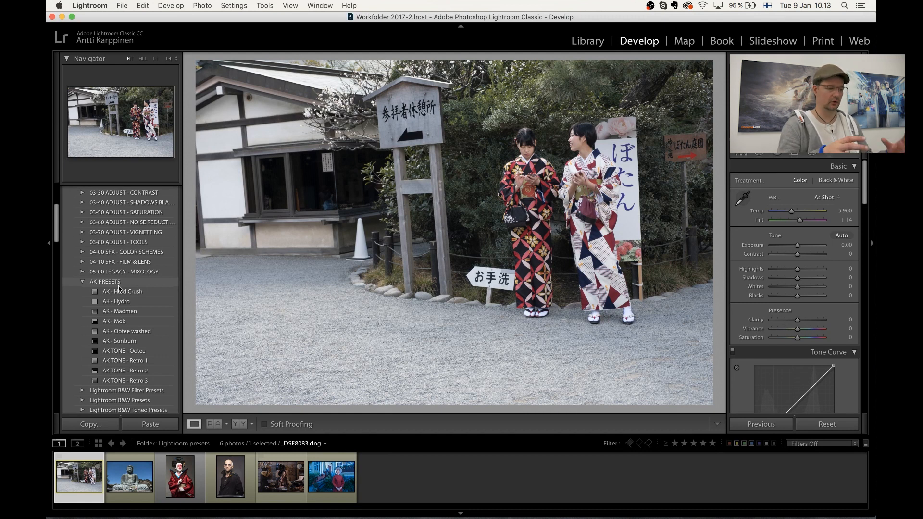
left_click(82, 282)
left_click(82, 282)
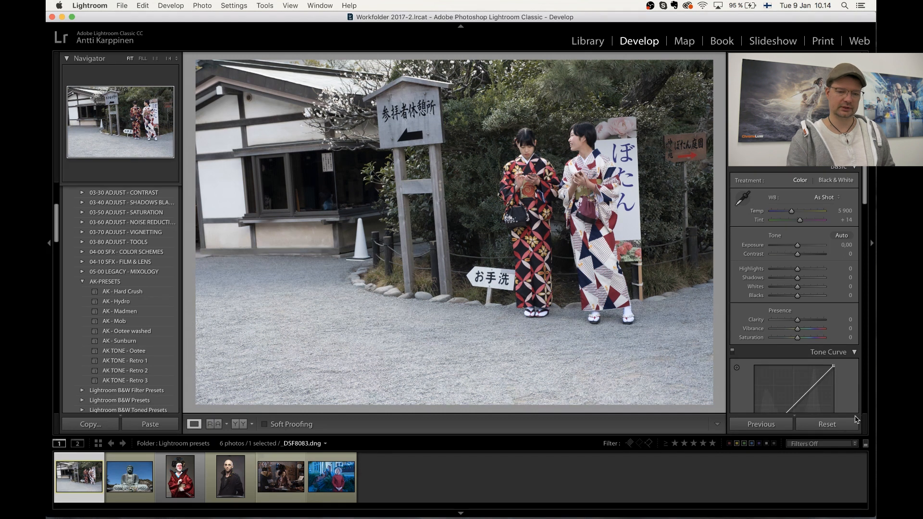
- Apply the AK - Hard Crush preset to the kimono photo, with Contrast +8, Highlights -68 and Exposure +0,65
left_click(137, 293)
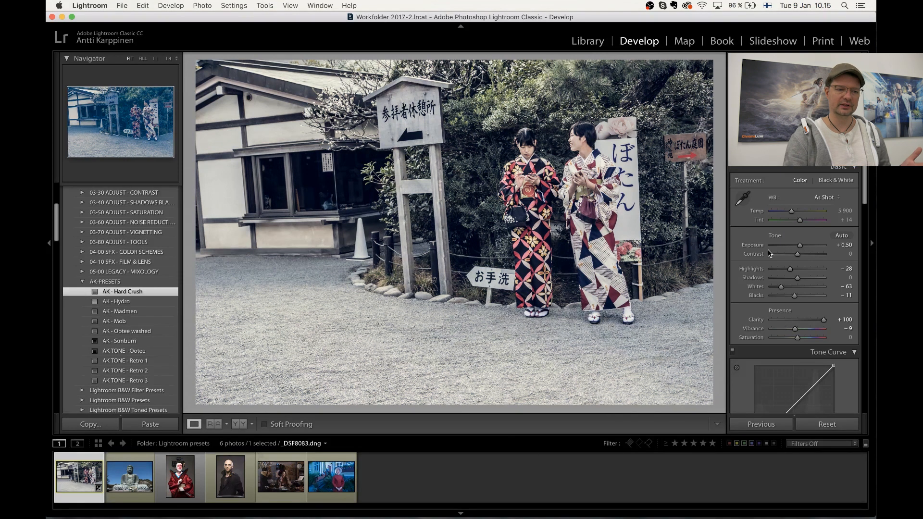
mouse_move(788, 268)
left_mouse_down()
mouse_move(772, 270)
mouse_move(780, 276)
mouse_move(801, 256)
left_mouse_up()
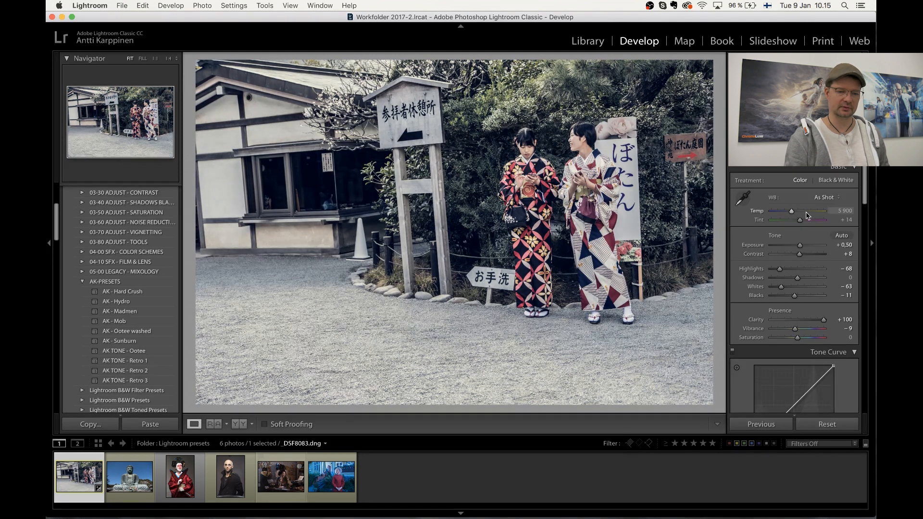
left_click_drag(800, 248, 802, 248)
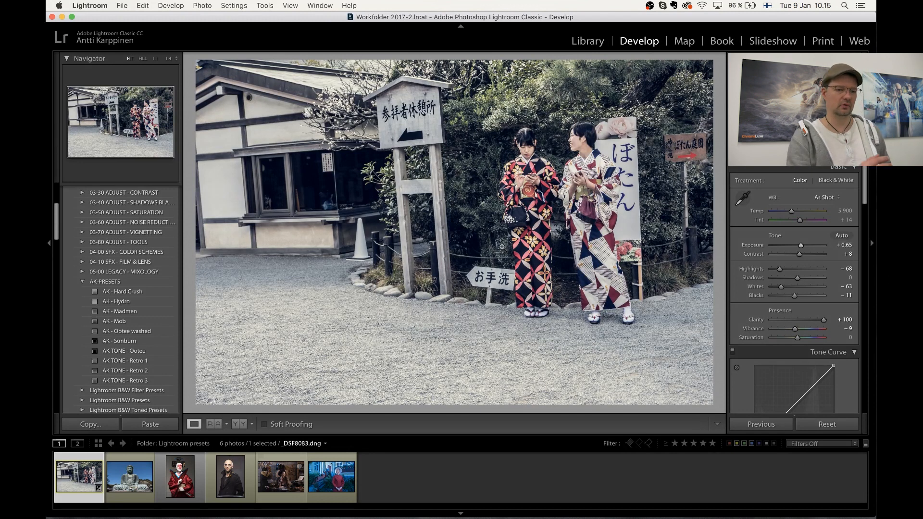
- Try the AK - Hydro preset, replace it with AK - Madmen, and set Contrast to +27 and Highlights to -40
left_click(125, 303)
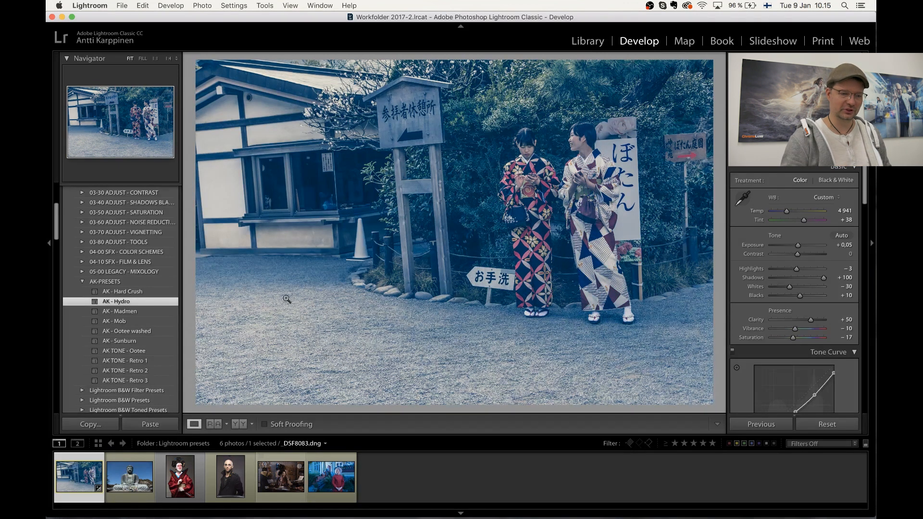
left_click(121, 313)
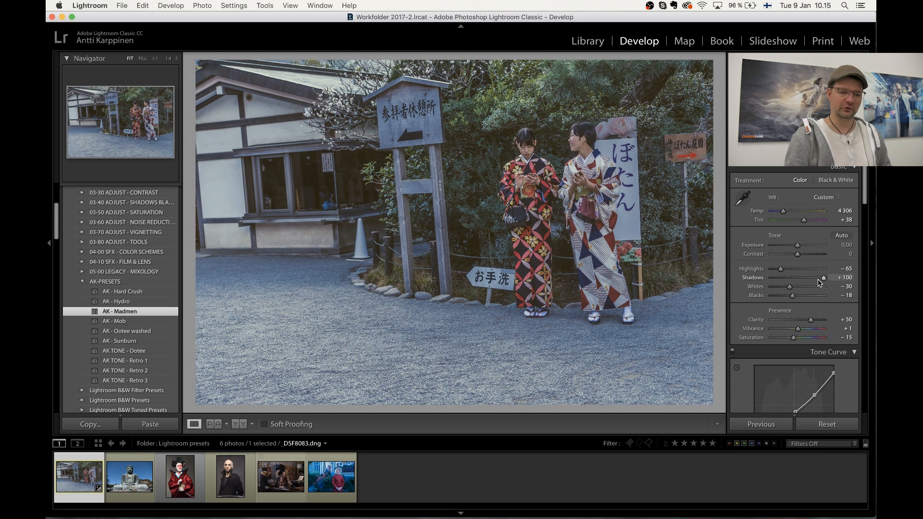
left_click(807, 254)
left_click_drag(807, 256, 804, 258)
left_click(786, 269)
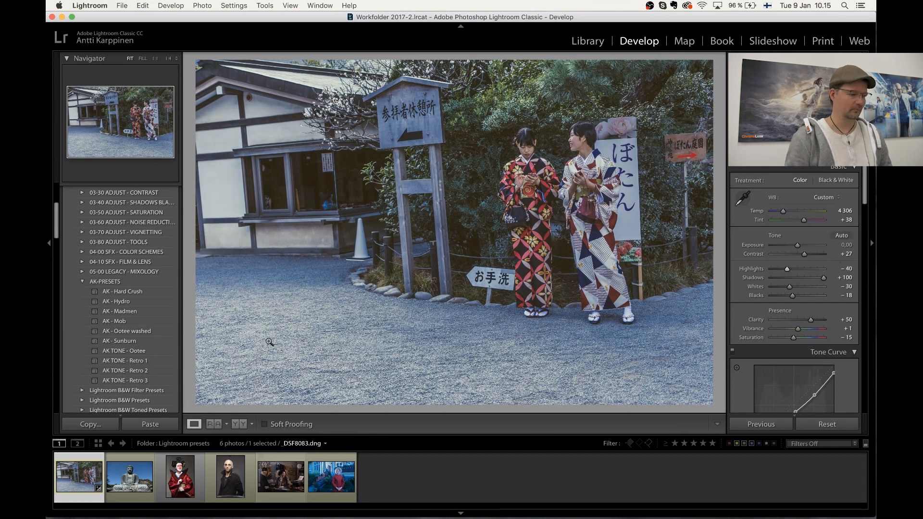
- Try the AK - Mob preset with Shadows at +43, and reset the photo's develop settings
left_click(118, 323)
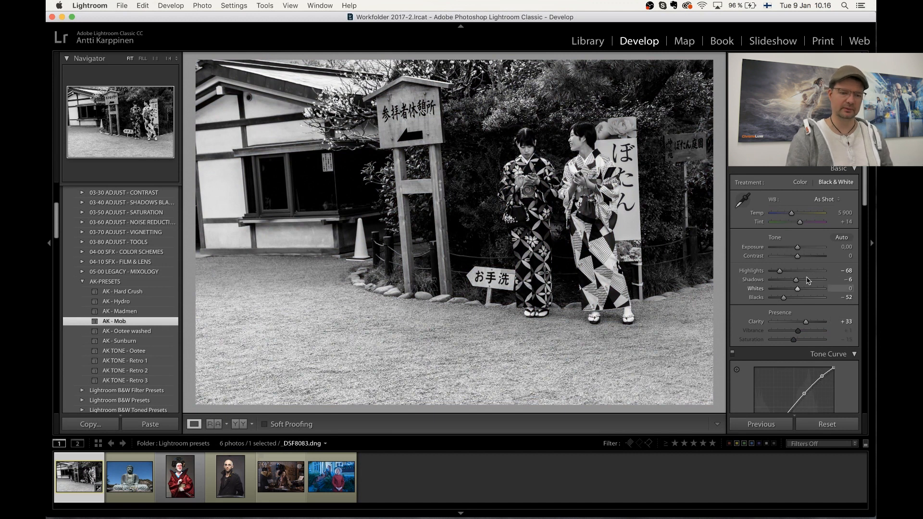
left_click_drag(815, 283, 809, 284)
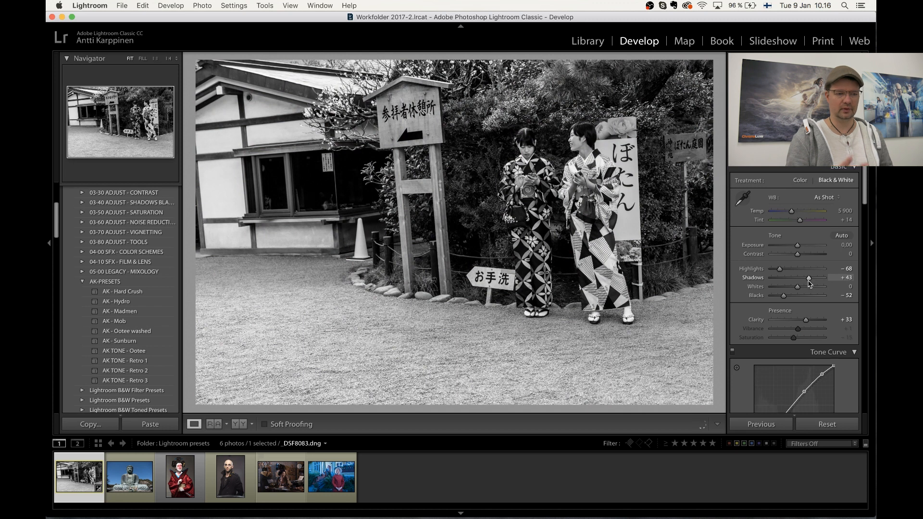
left_click(824, 425)
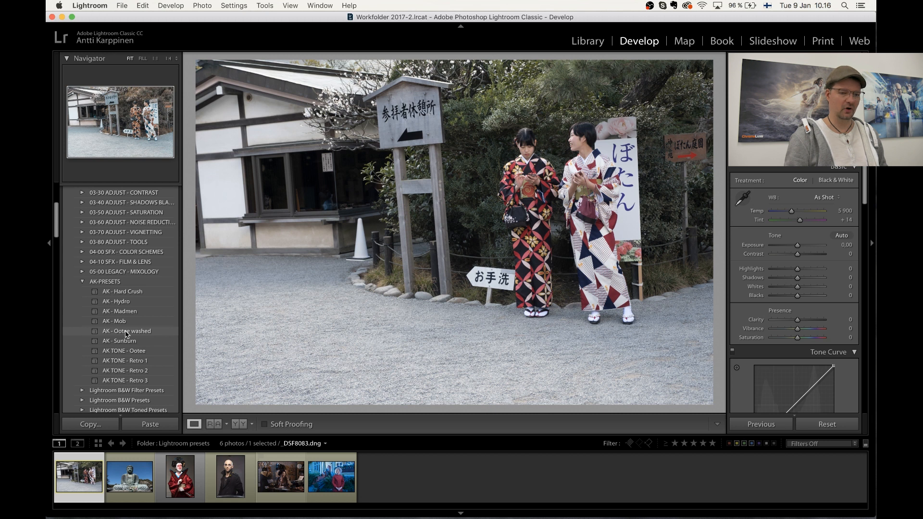
- Try the AK - Ootee washed preset with Contrast at +37, try AK - Sunburn, and reset the photo's develop settings
left_click(127, 332)
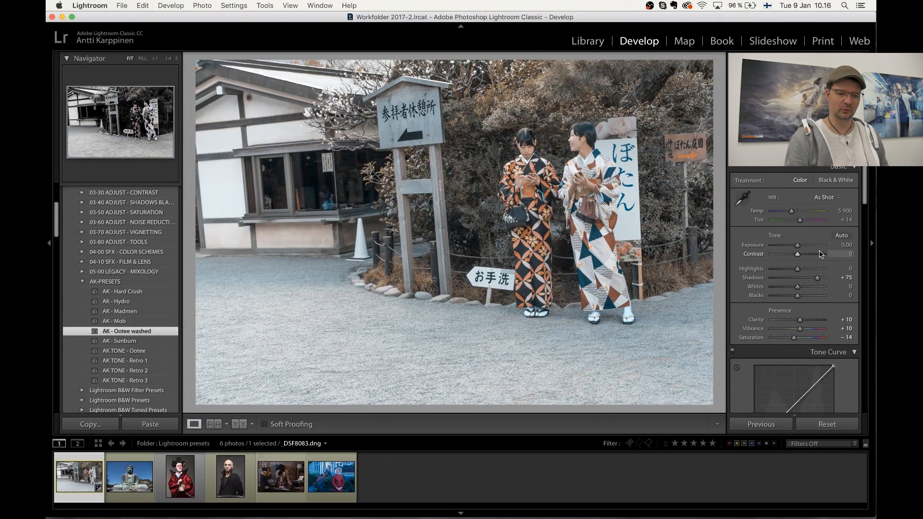
left_click_drag(798, 254, 808, 255)
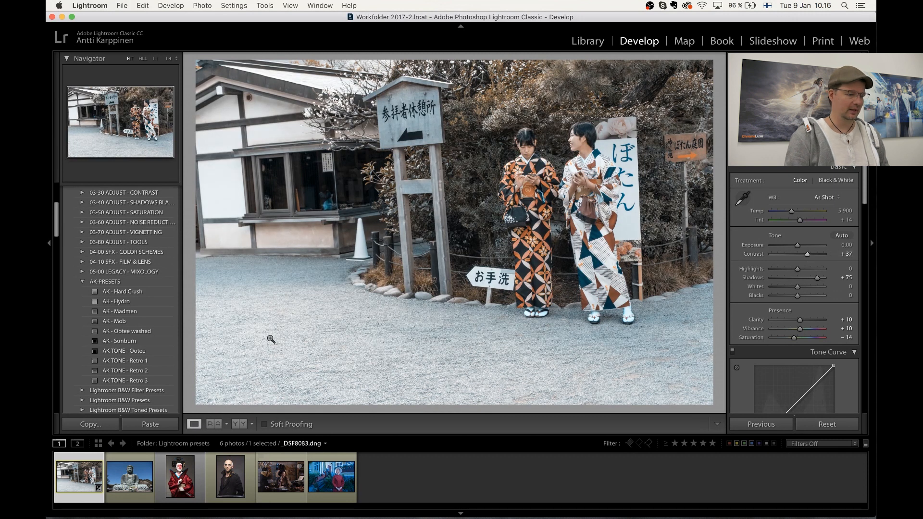
left_click(124, 341)
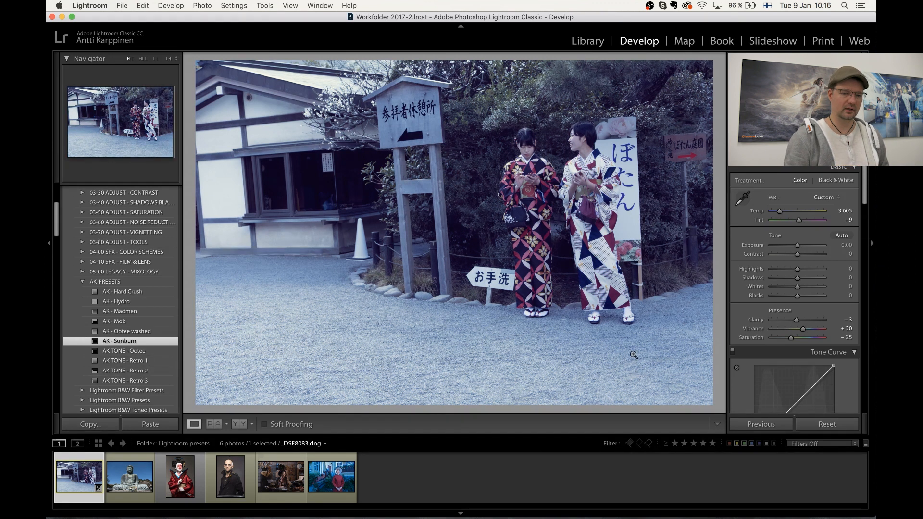
left_click(826, 425)
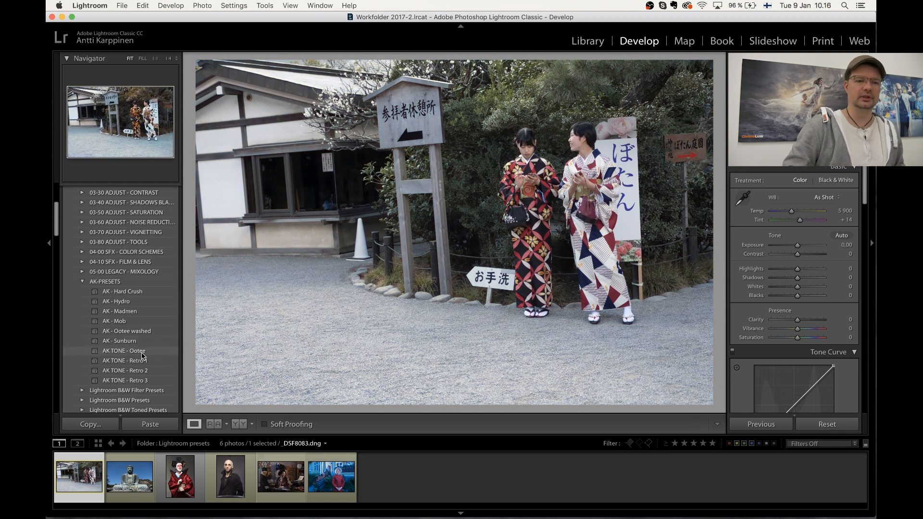
- Apply AK TONE - Ootee to the kimono photo with Clarity +49 and Shadows +53, and compare it with the before view
scroll(836, 322, "down", 15)
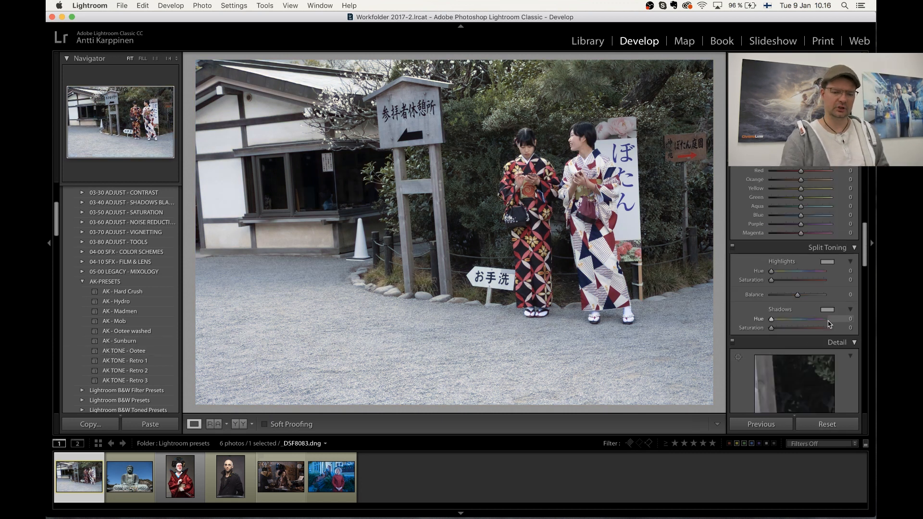
scroll(828, 325, "down", 3)
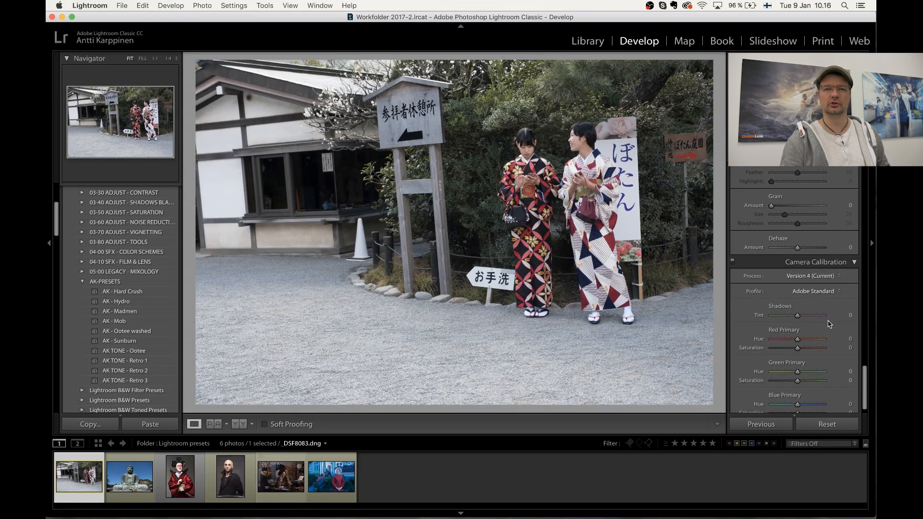
left_click(138, 355)
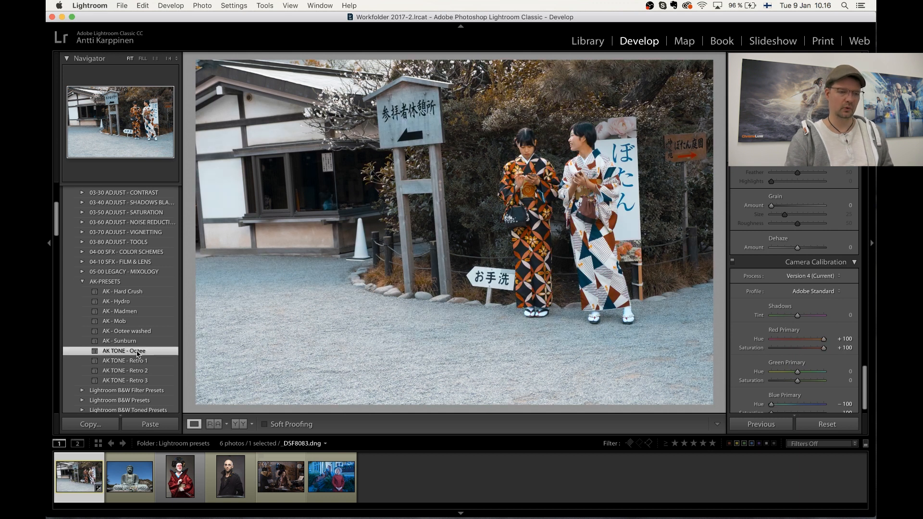
scroll(801, 341, "up", 15)
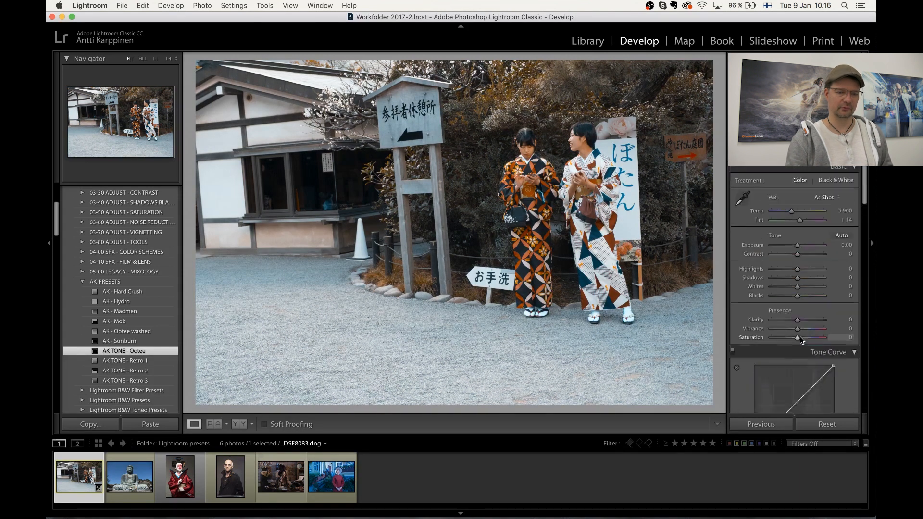
left_click_drag(798, 320, 810, 321)
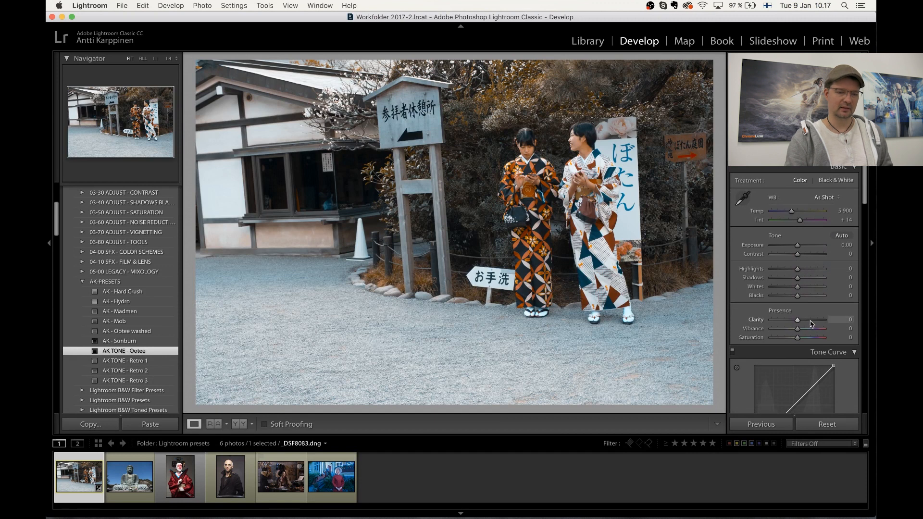
left_click(811, 278)
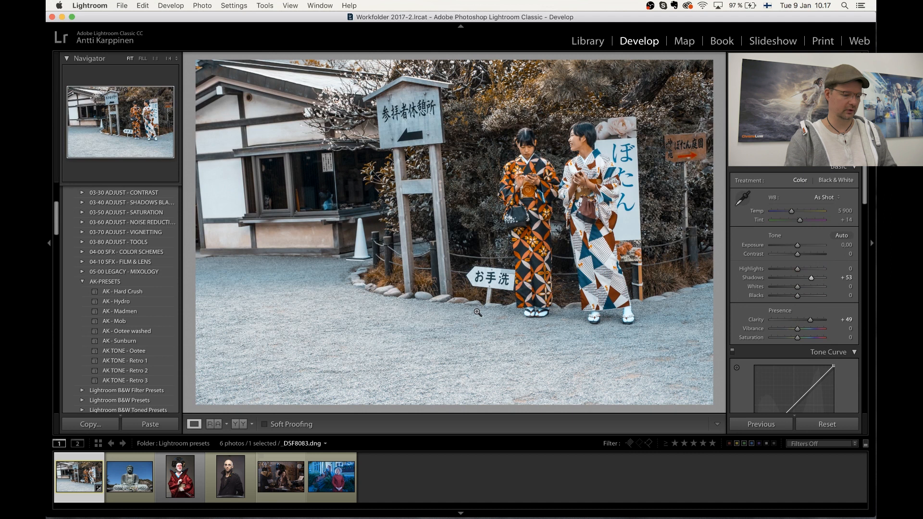
key("alt+backslash")
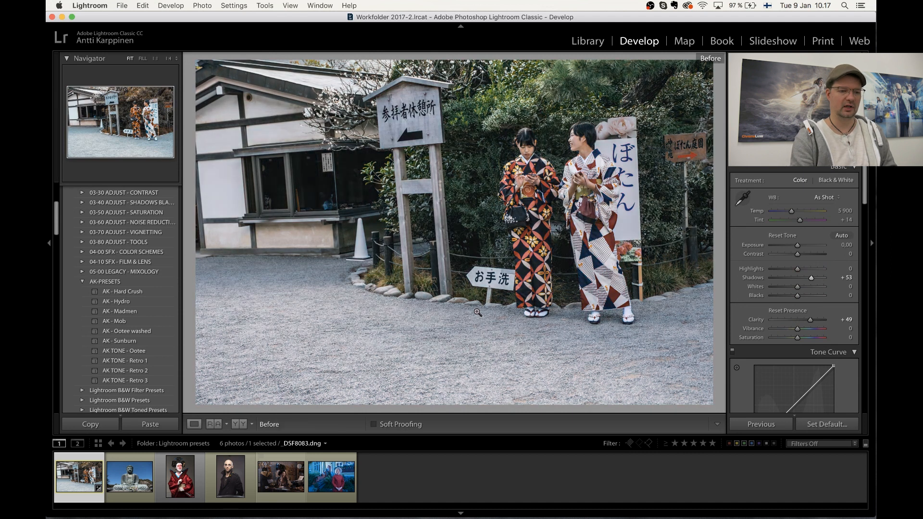
key("alt+backslash")
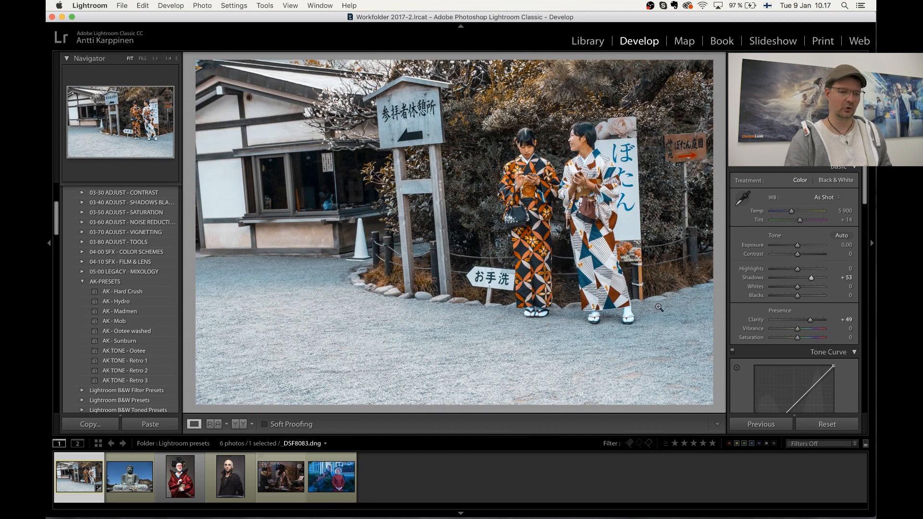
- Open the Buddha statue photo and apply AK TONE - Ootee, with Exposure -0,15, Clarity +39 and Shadows +65
left_click(116, 478)
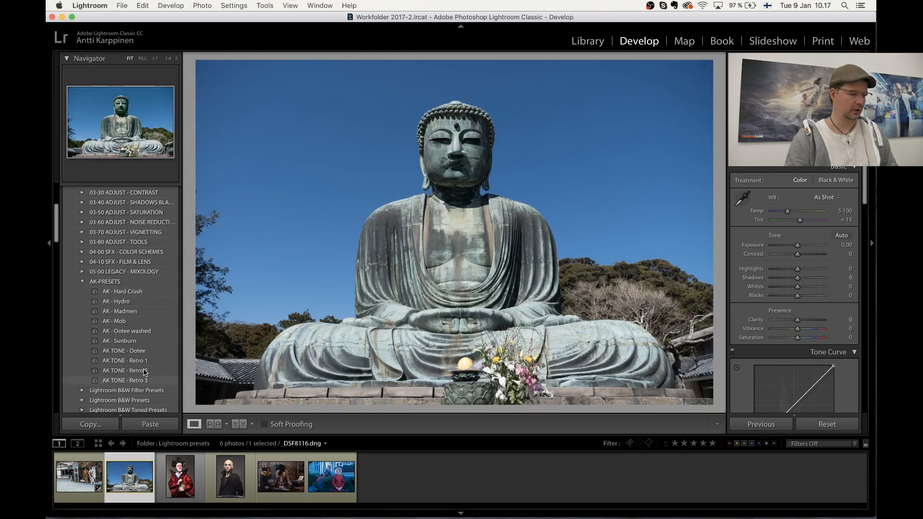
left_click(138, 352)
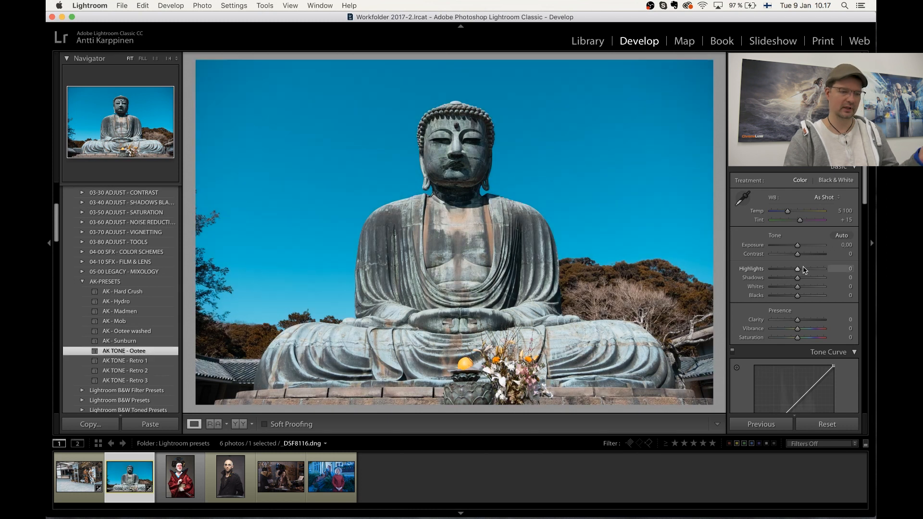
left_click_drag(797, 247, 795, 247)
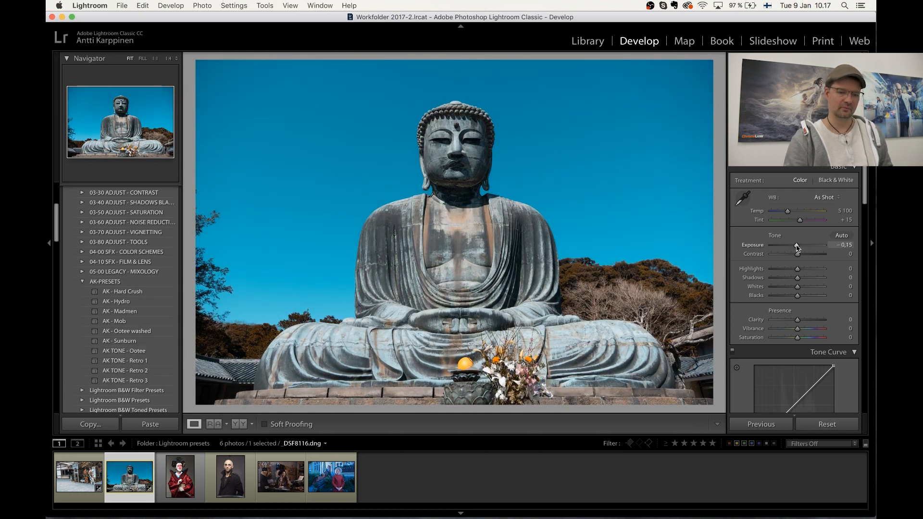
left_click_drag(810, 319, 808, 320)
left_click_drag(810, 278, 816, 282)
- Compare the Buddha photo's before and after versions repeatedly
key("alt")
key("backslash")
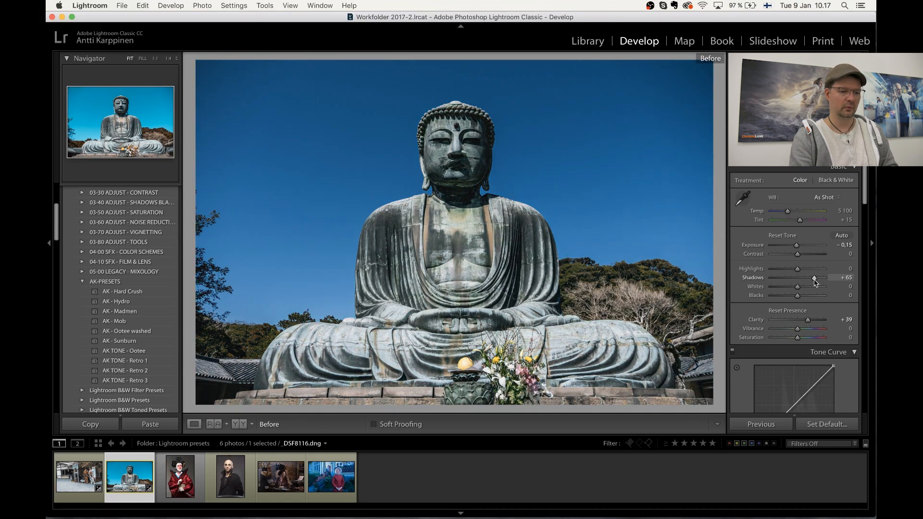
key("backslash")
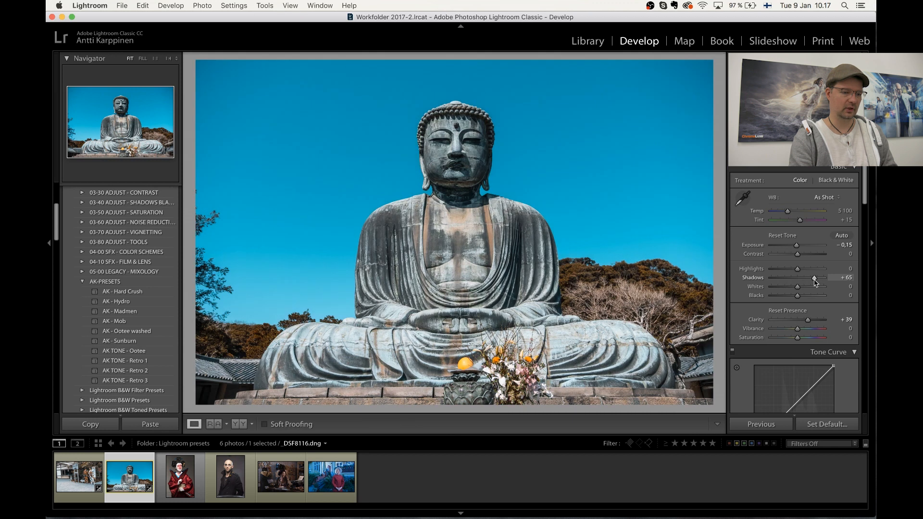
key("backslash")
key("backslash")
key("backslash")
key("backslash")
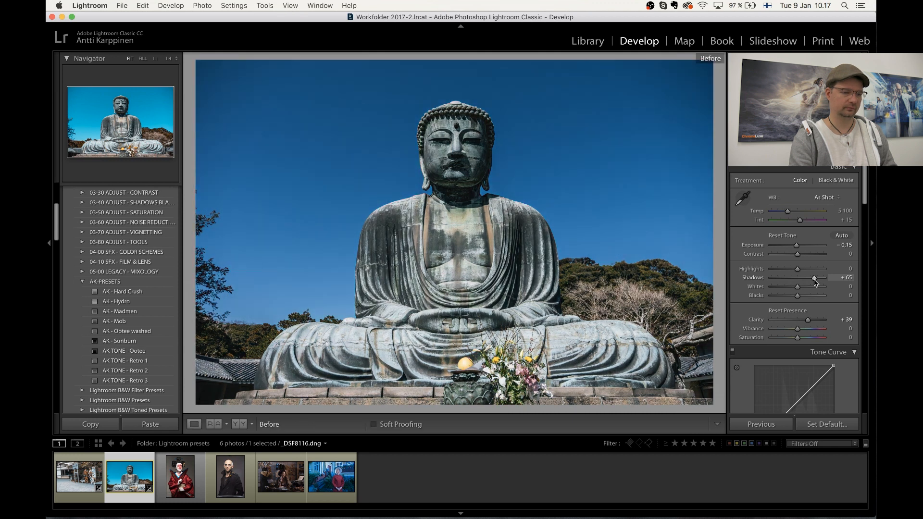
- Try the AK - Madmen preset on the Buddha photo, with Clarity +85, Blacks +32, Exposure +0,90 and Shadows +69
left_click(127, 313)
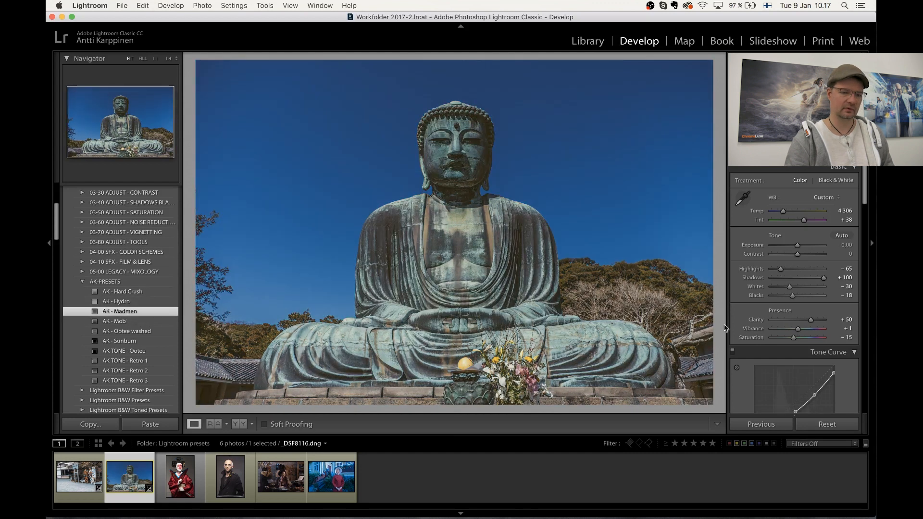
left_click_drag(820, 319, 807, 298)
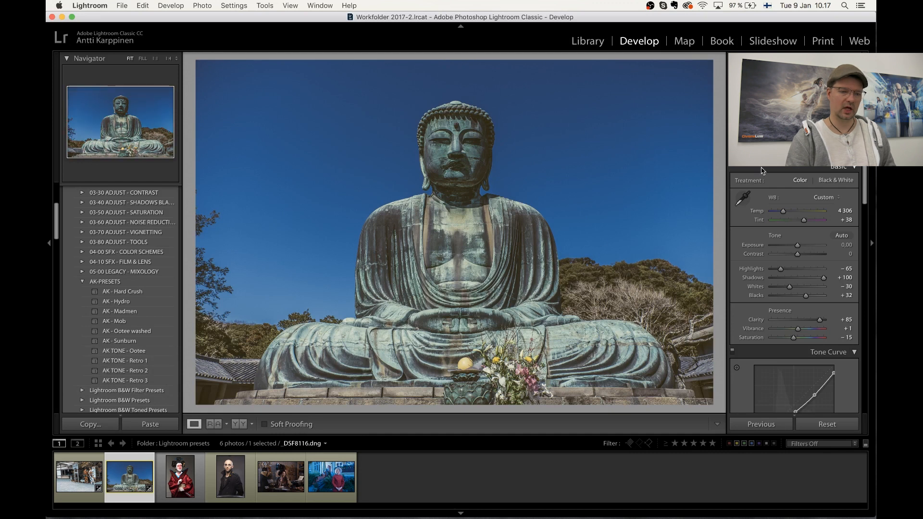
left_click_drag(798, 247, 802, 246)
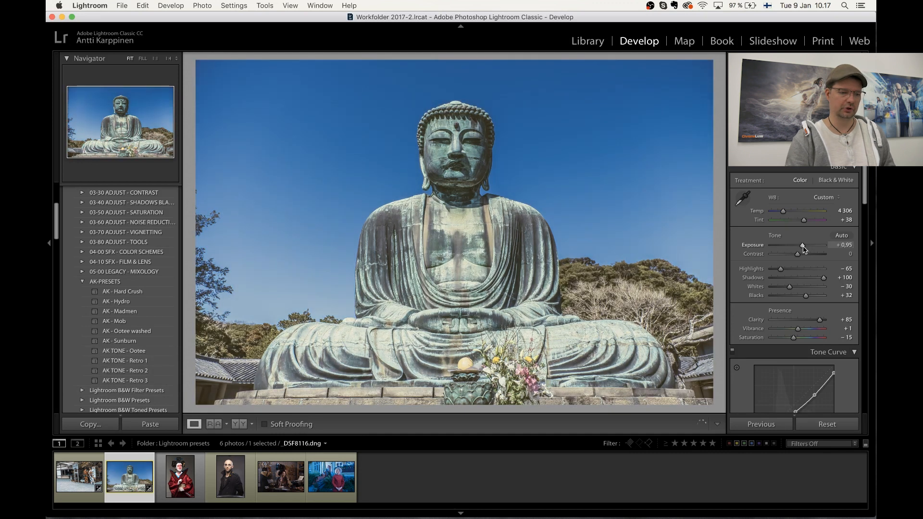
left_click_drag(823, 279, 814, 278)
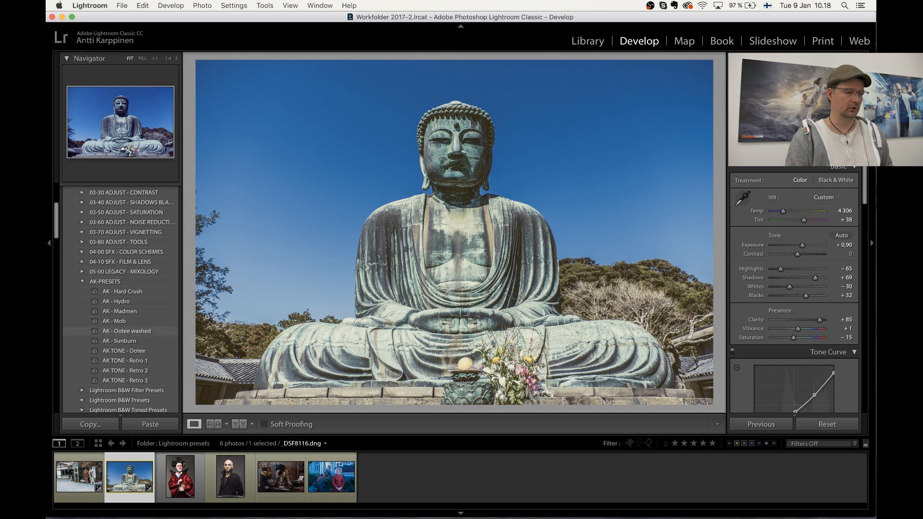
- Try AK TONE - Ootee, Retro 1 and Retro 2 on top of the Madmen look, and undo all three tone presets
left_click(119, 355)
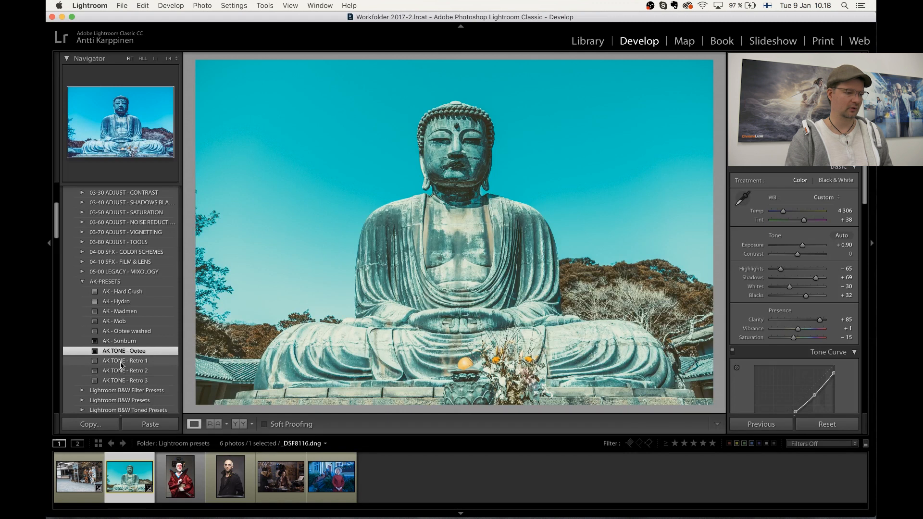
left_click(121, 364)
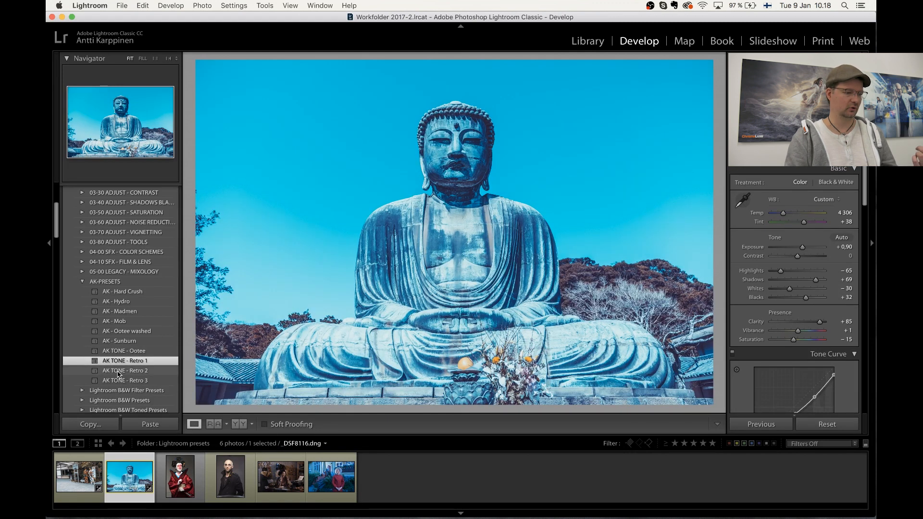
left_click(119, 373)
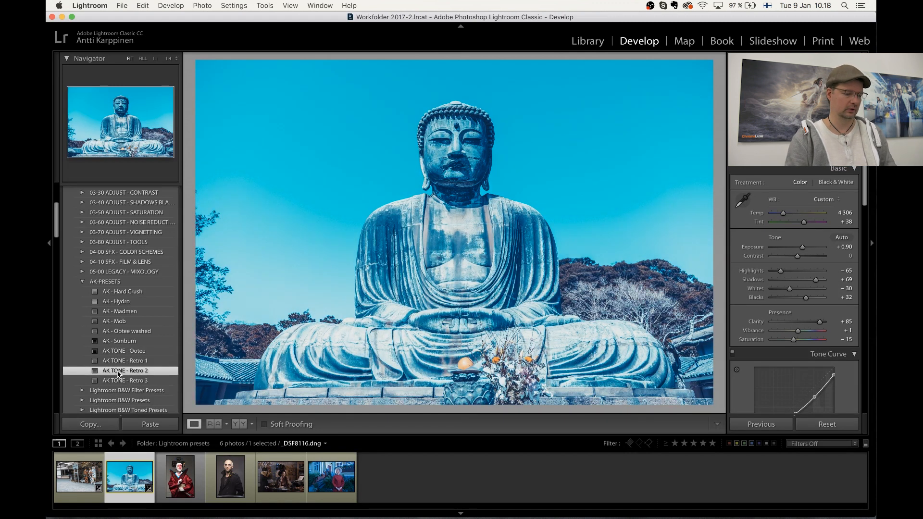
key("super+z")
key("super+z")
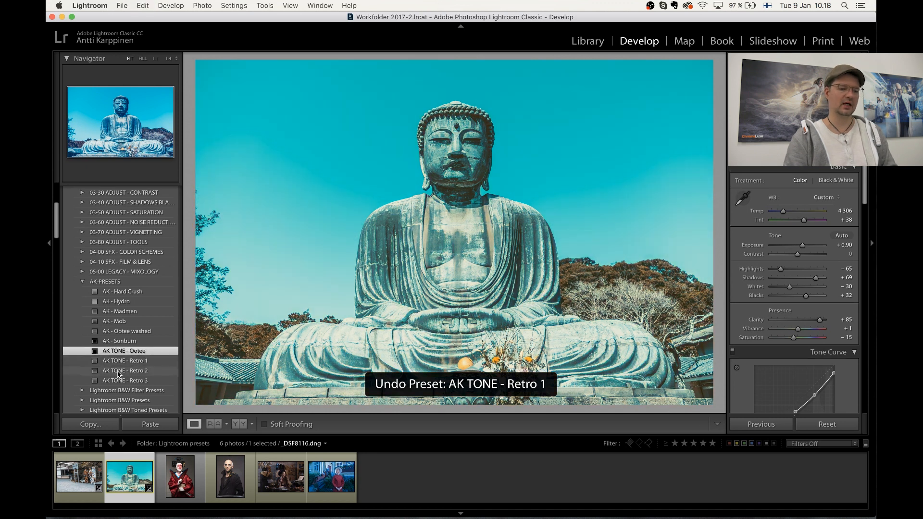
key("super+z")
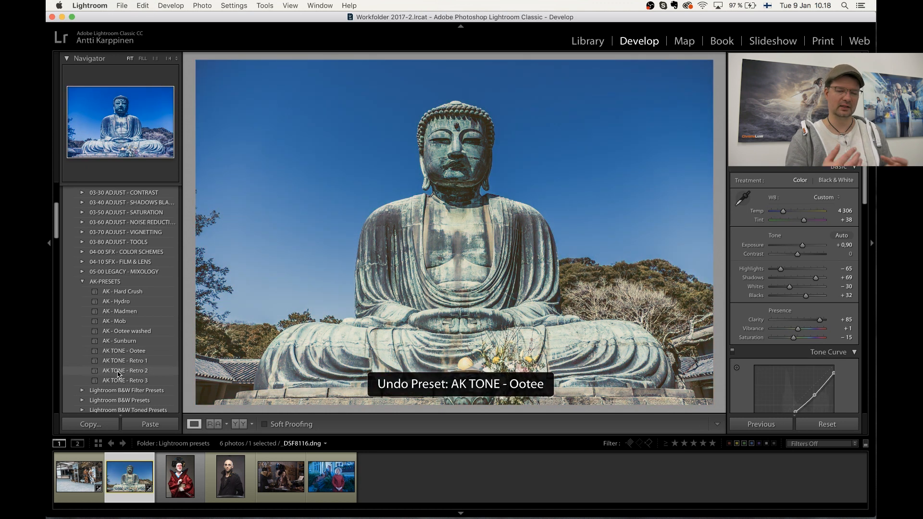
- Apply the AK - Mob preset to the Buddha photo with Shadows at +87, and go back to the kimono photo
left_click(124, 323)
left_click_drag(796, 279, 821, 283)
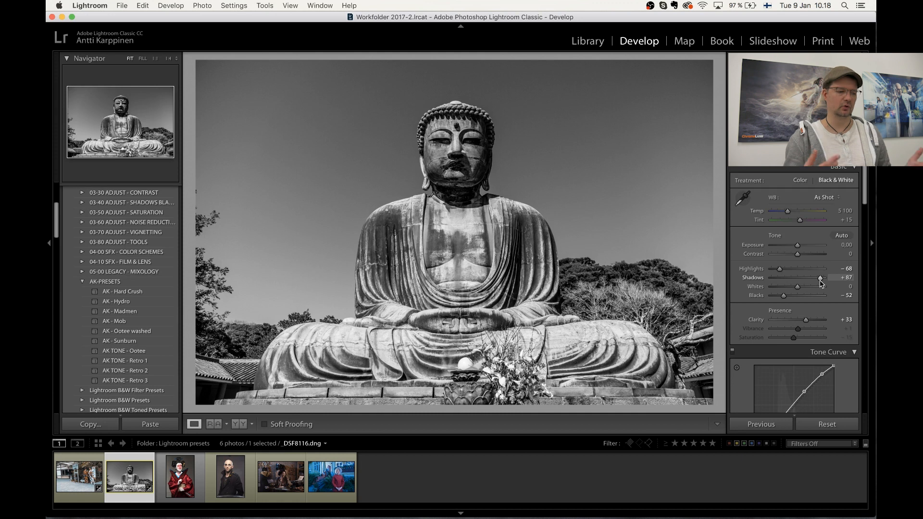
left_click(92, 474)
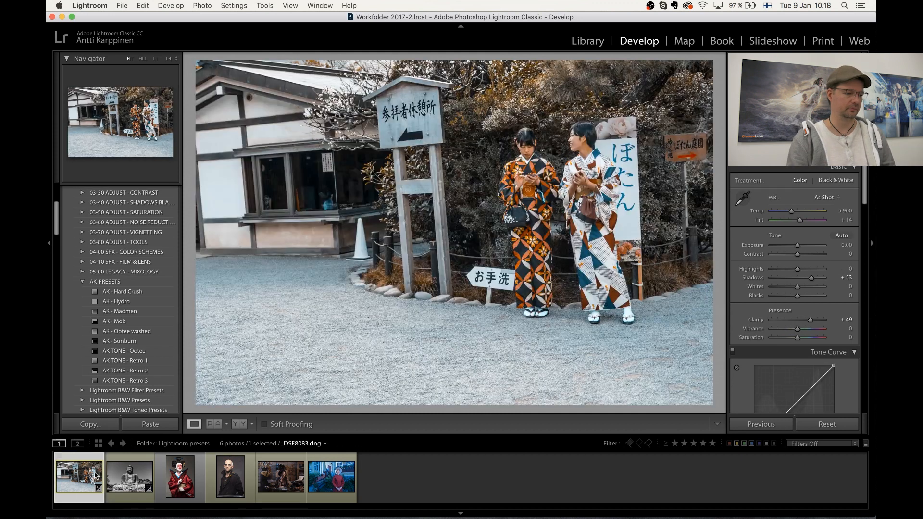
- Open the portrait in the red geisha costume and apply AK - Hard Crush with AK TONE - Retro 2 on top
left_click(181, 481)
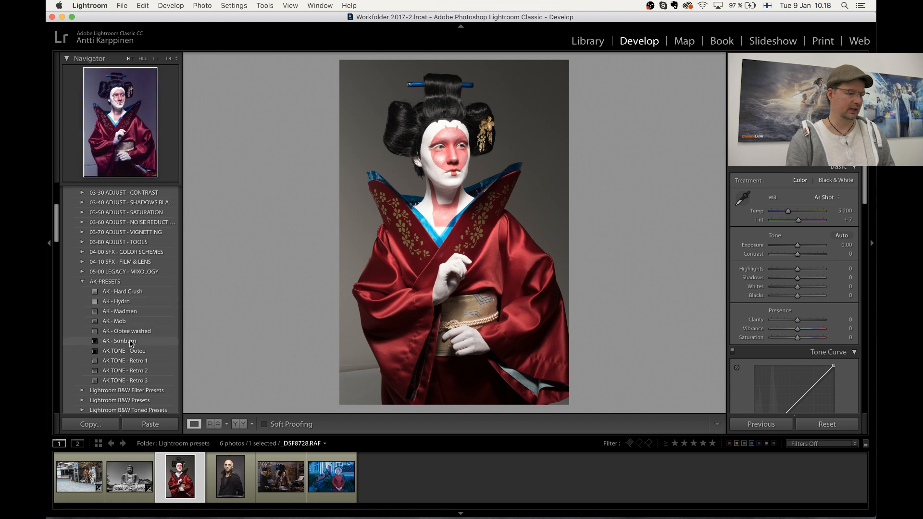
left_click(136, 294)
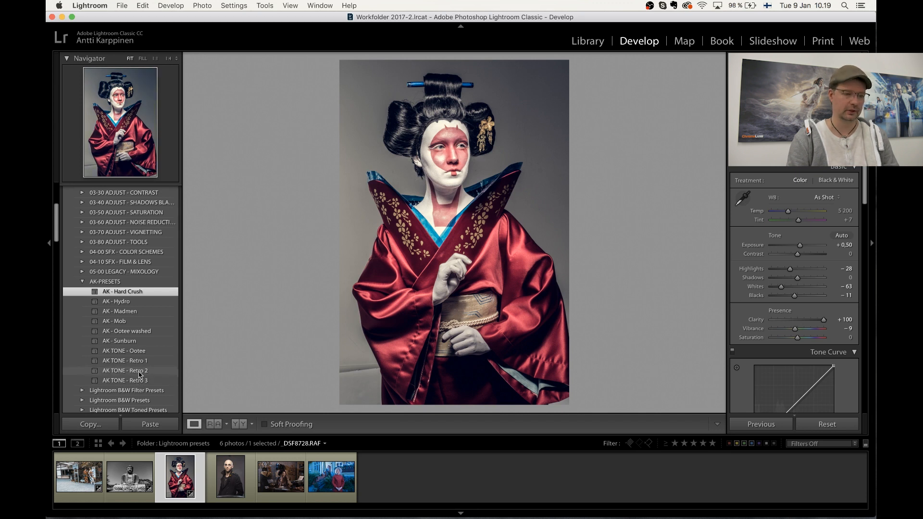
left_click(139, 372)
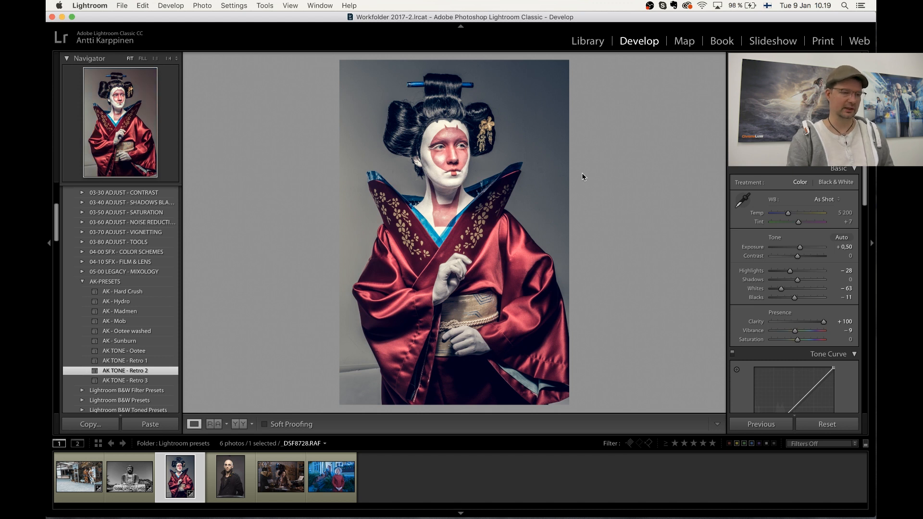
- Set the split-toning shadow saturation to 66 on the geisha portrait and add the AK TONE - Ootee preset
scroll(821, 296, "down", 4)
scroll(822, 296, "down", 5)
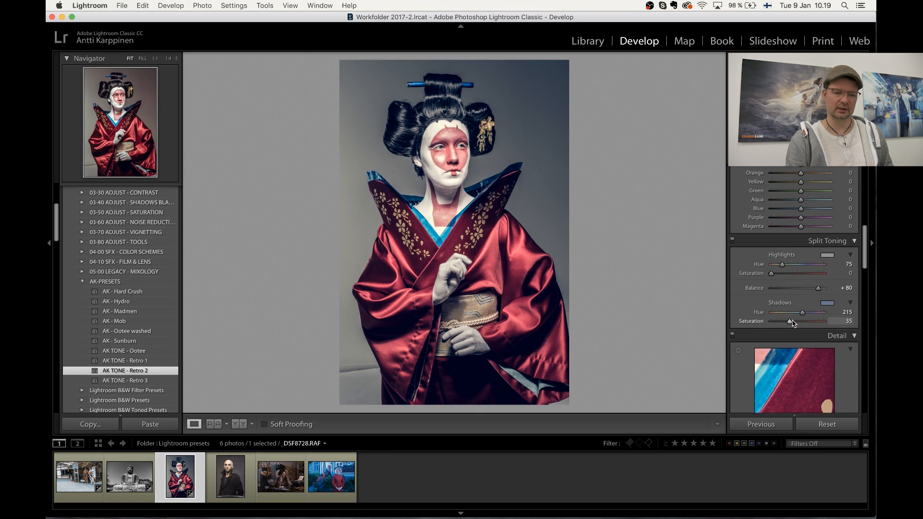
left_click_drag(790, 322, 808, 330)
scroll(808, 331, "down", 1)
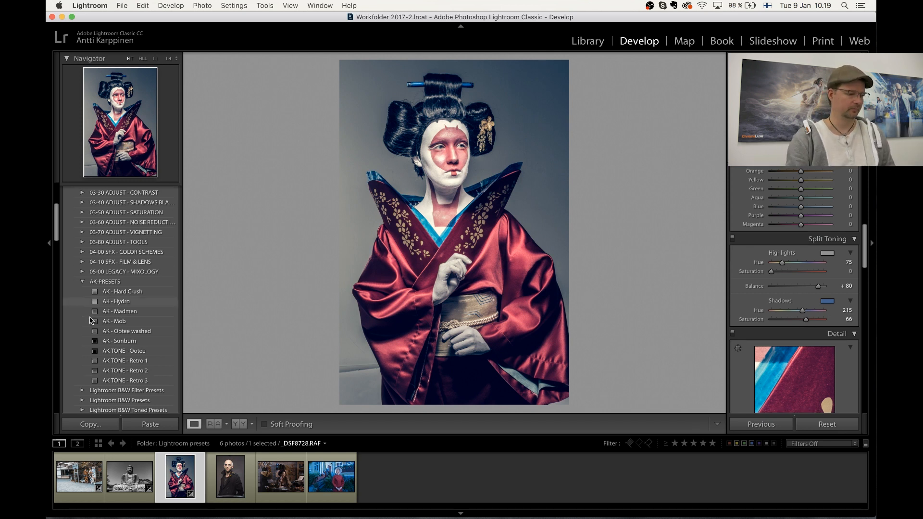
left_click(139, 355)
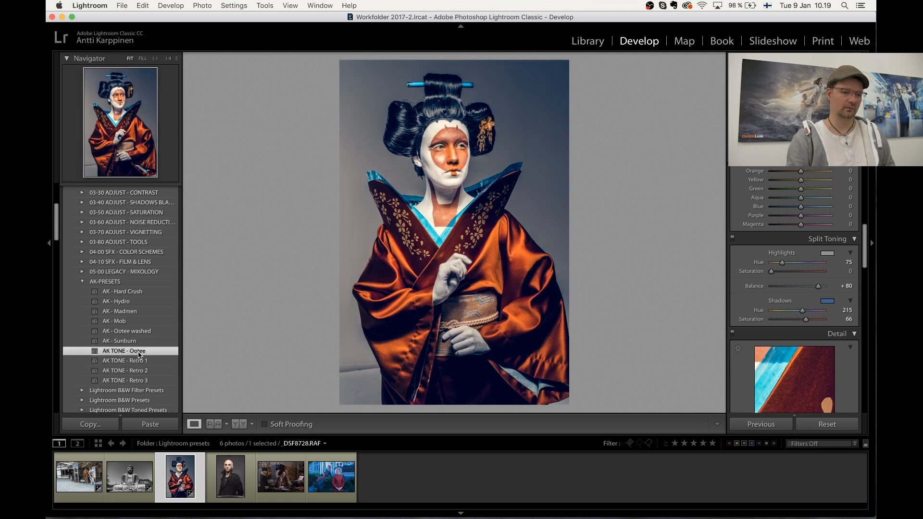
- Set Shadows to +61 on the geisha portrait and compare the edit with the unedited version
scroll(813, 281, "up", 10)
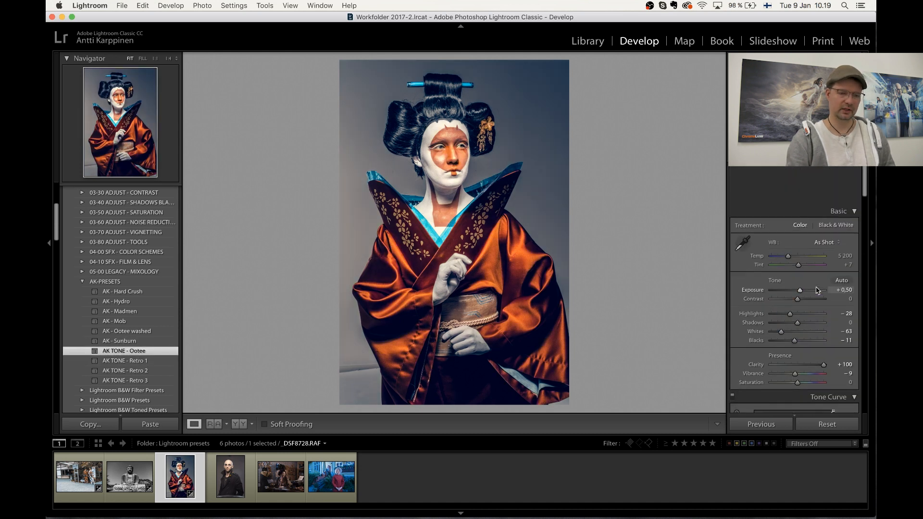
left_click_drag(813, 281, 814, 283)
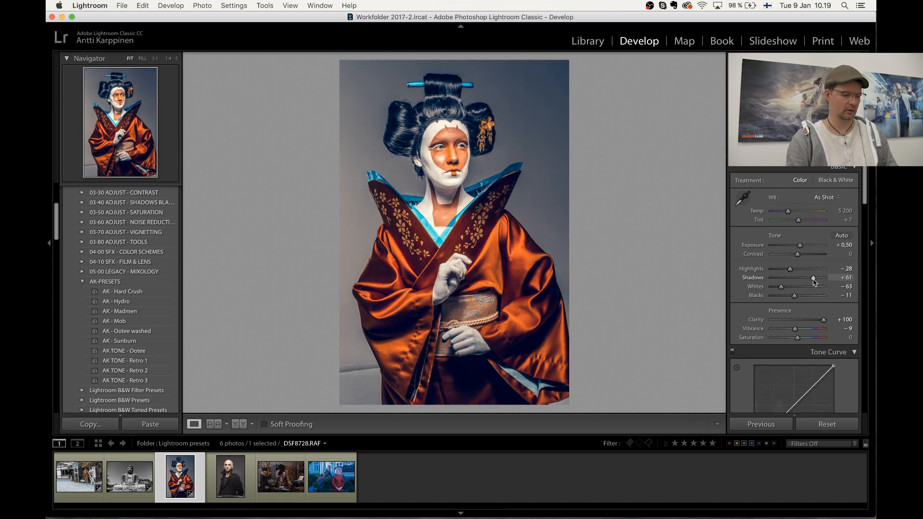
key("alt+backslash")
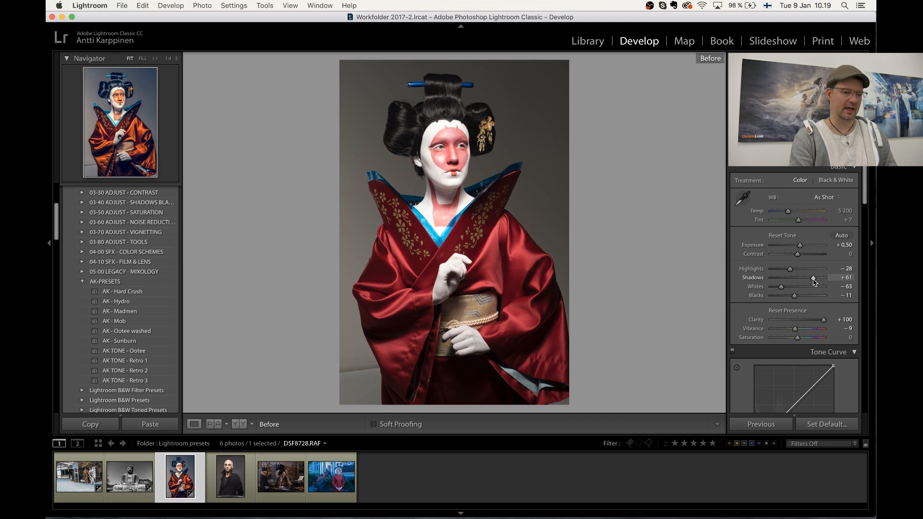
key("alt+backslash")
key("alt+backslash")
key("alt+backslash")
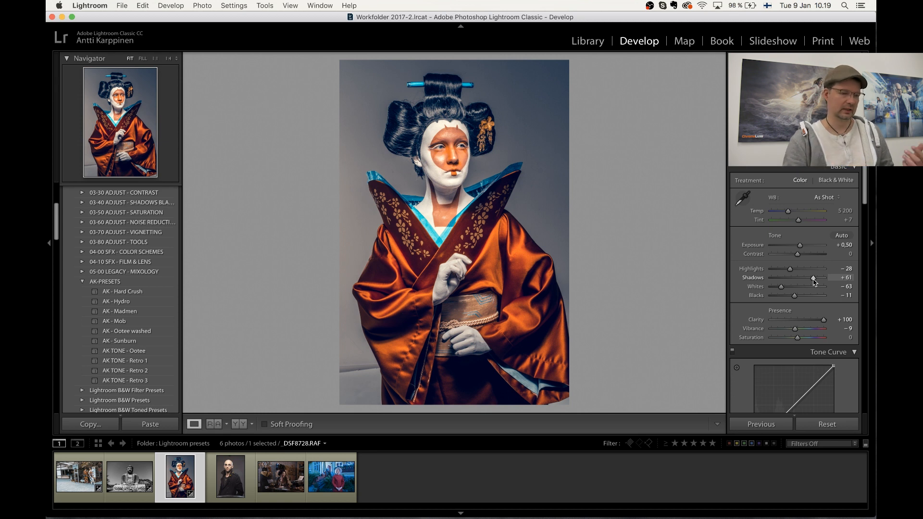
- Apply AK - Mob to the bald man's portrait and set Shadows to +97, Blacks to -17 and Clarity to +80
left_click(230, 483)
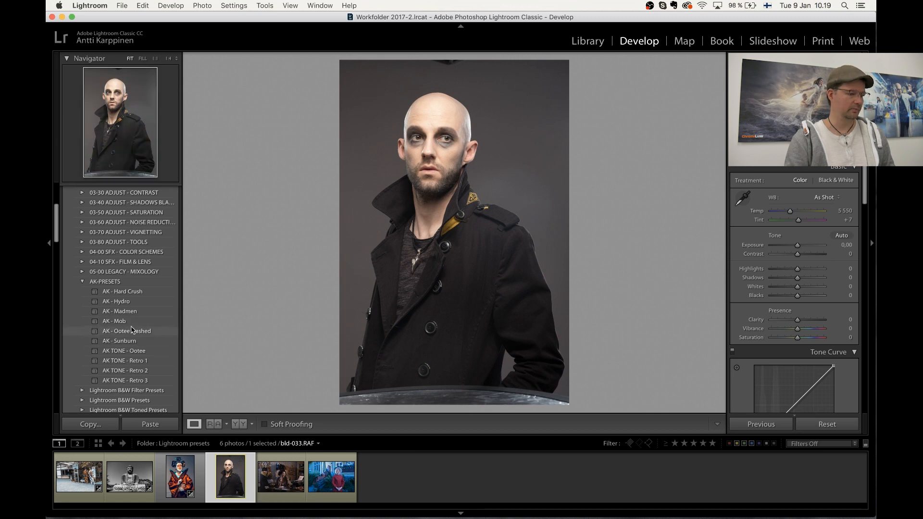
left_click(120, 321)
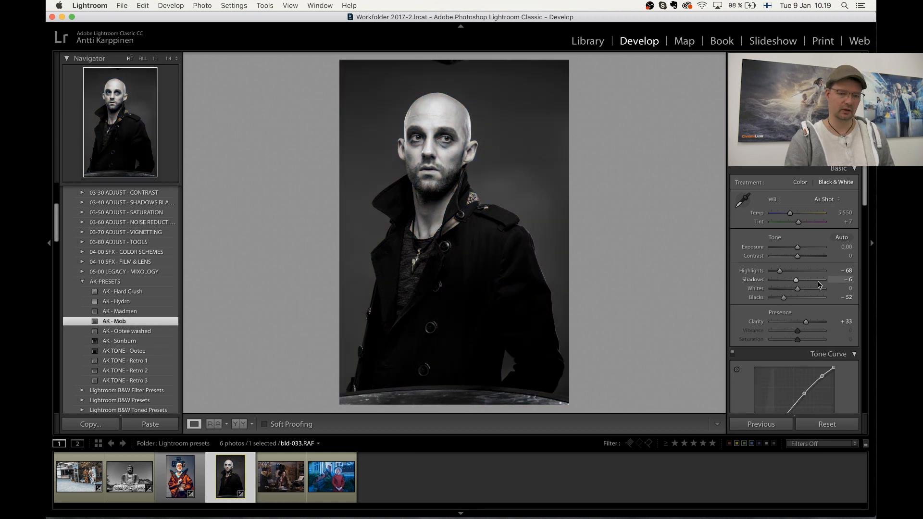
left_click_drag(818, 281, 819, 321)
scroll(810, 293, "down", 1)
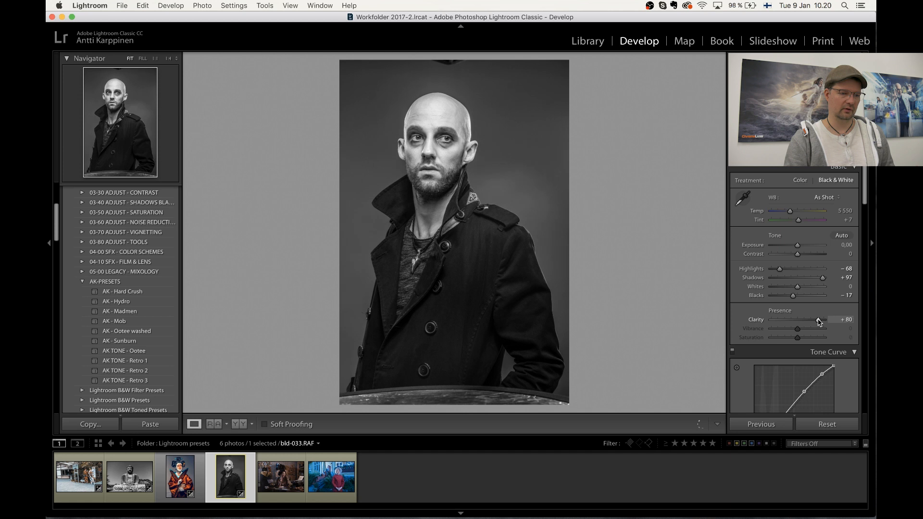
- Darken the corners of the bald man's portrait with a post-crop vignetting amount of -26
scroll(806, 325, "down", 10)
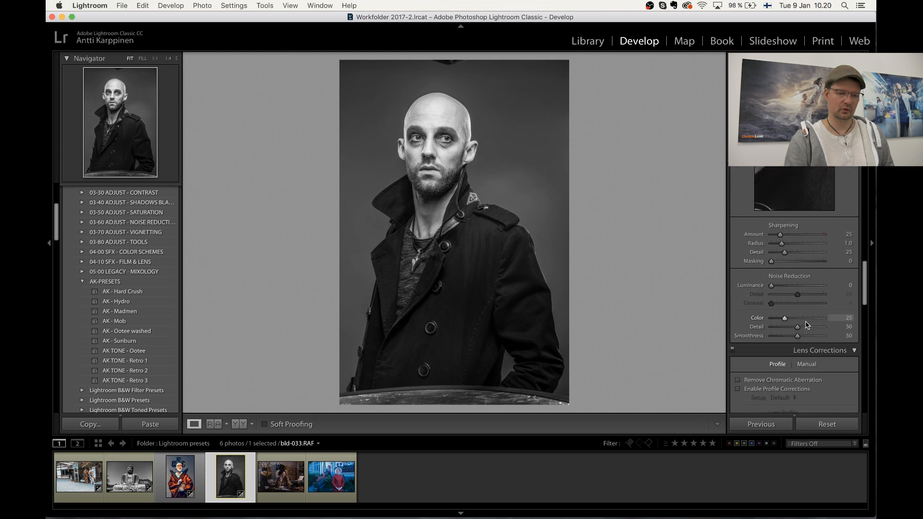
scroll(807, 324, "down", 12)
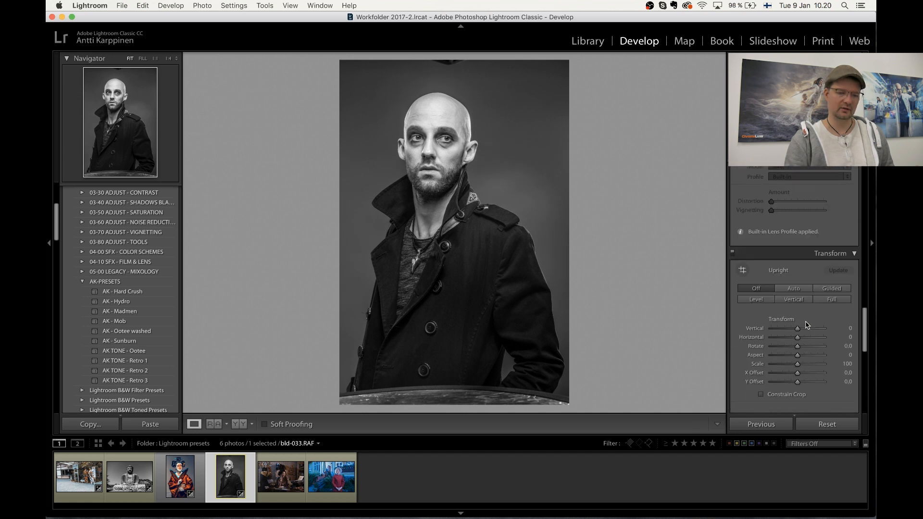
scroll(807, 325, "down", 4)
left_click_drag(797, 276, 790, 277)
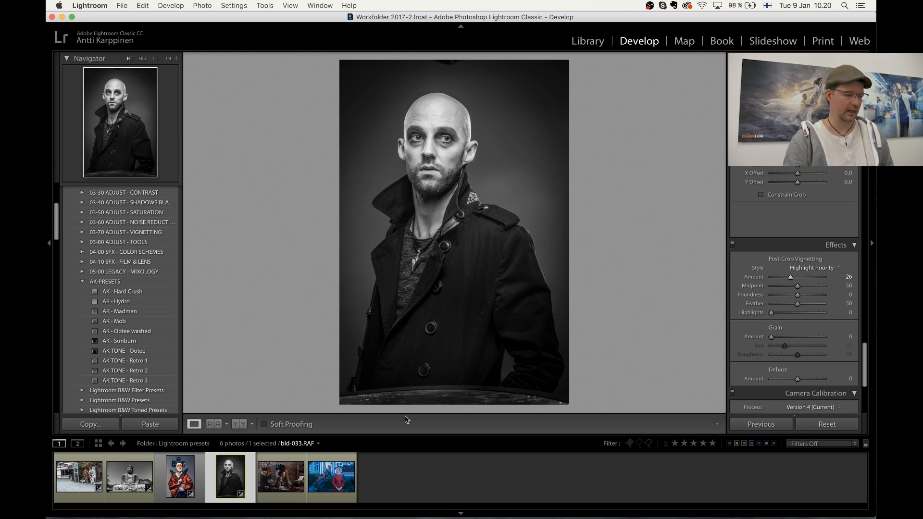
- Open the photo of the woman with the typewriter and try the AK - Hard Crush and AK - Hydro presets
left_click(283, 483)
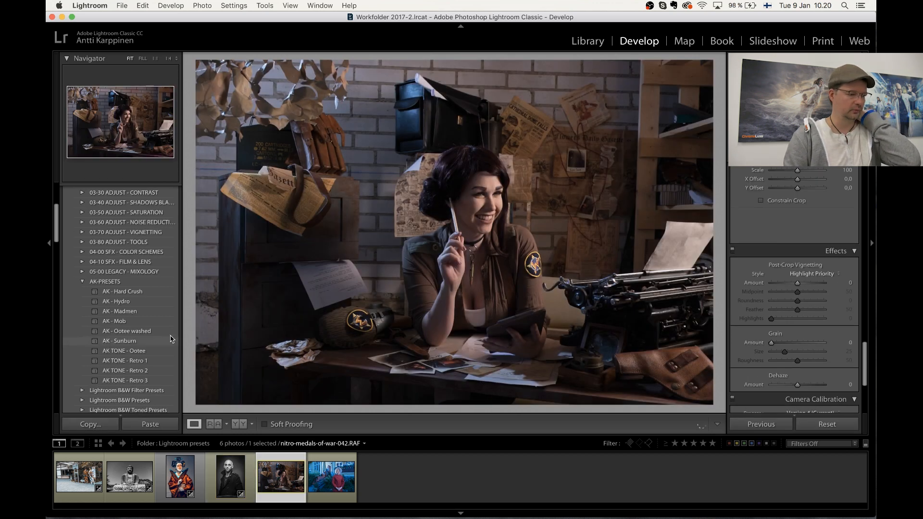
left_click(134, 295)
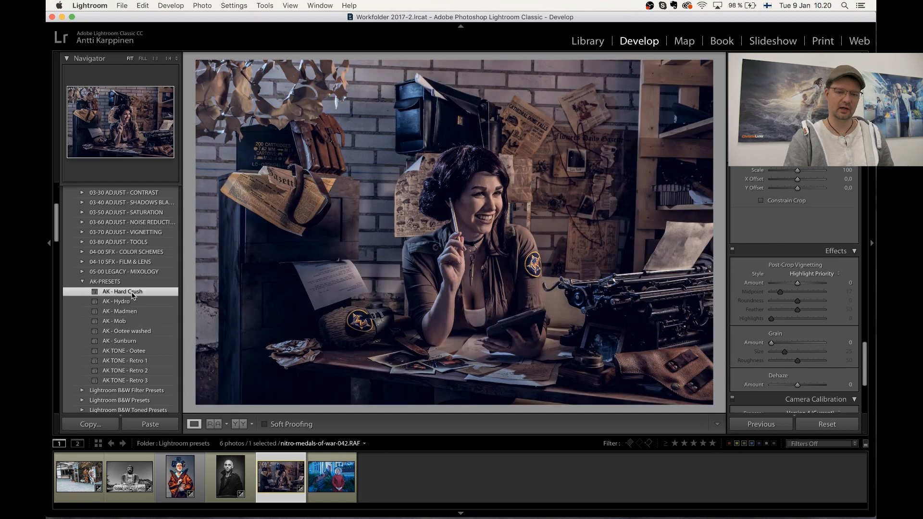
scroll(812, 322, "up", 15)
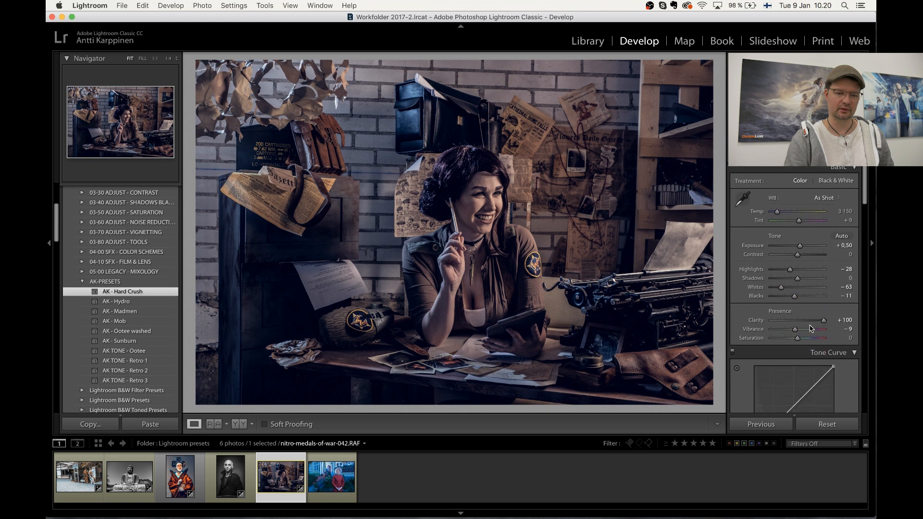
left_click(118, 304)
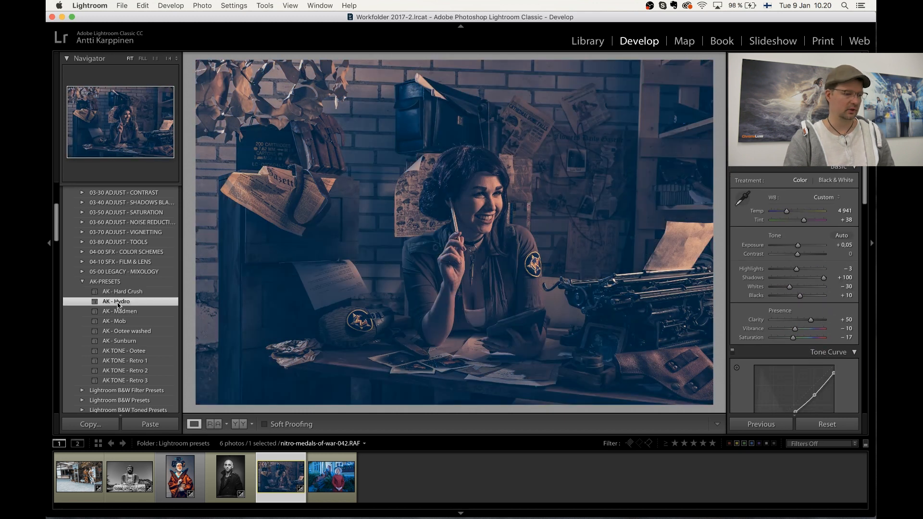
- Try the AK - Madmen preset on the typewriter photo with Temp at 2995 and Exposure at +1,10
left_click(125, 313)
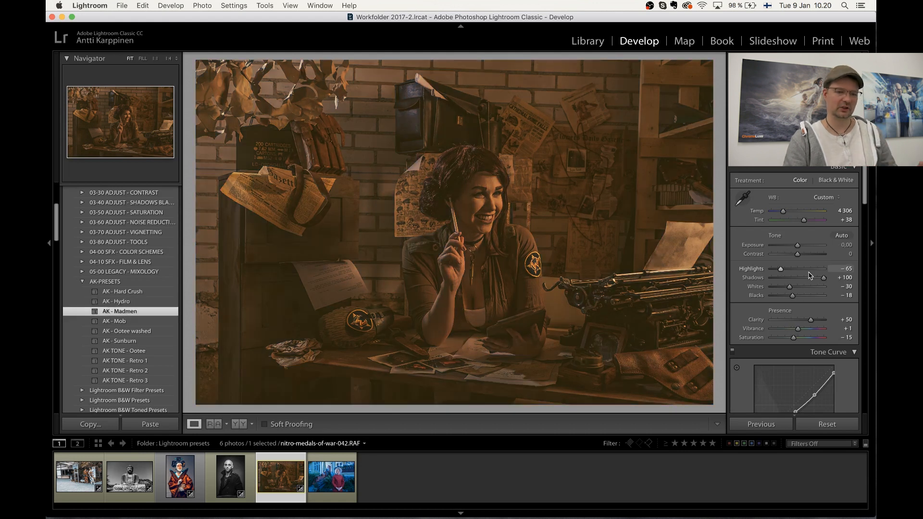
left_click_drag(791, 212, 778, 213)
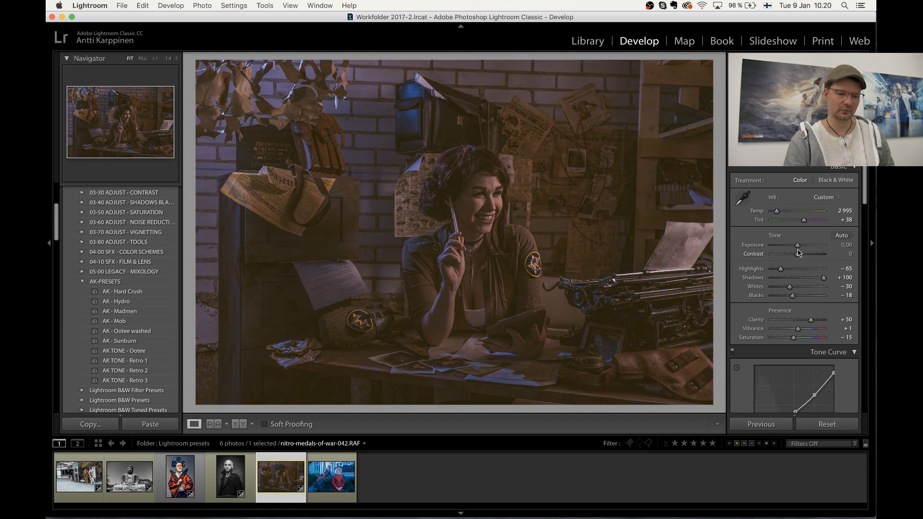
left_click_drag(797, 245, 803, 246)
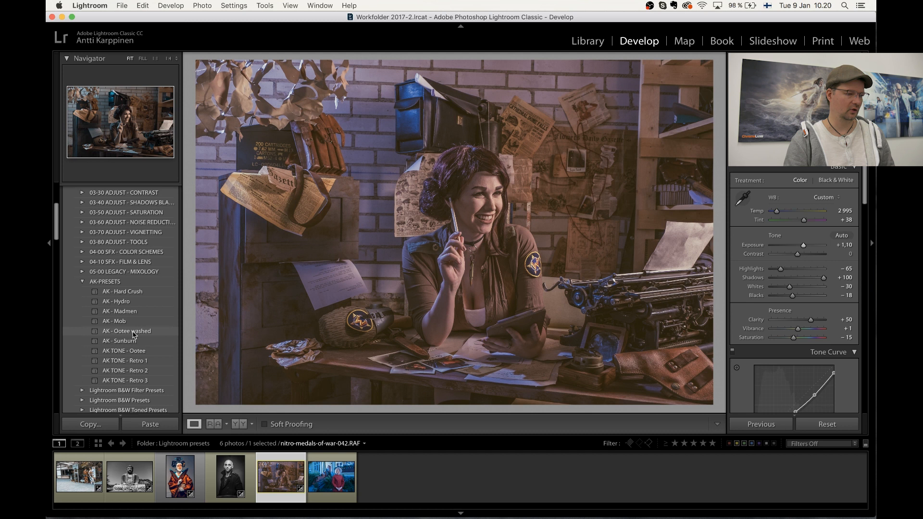
- Apply AK - Ootee washed to the typewriter photo and set Clarity to +60 and Shadows to +100
left_click(133, 333)
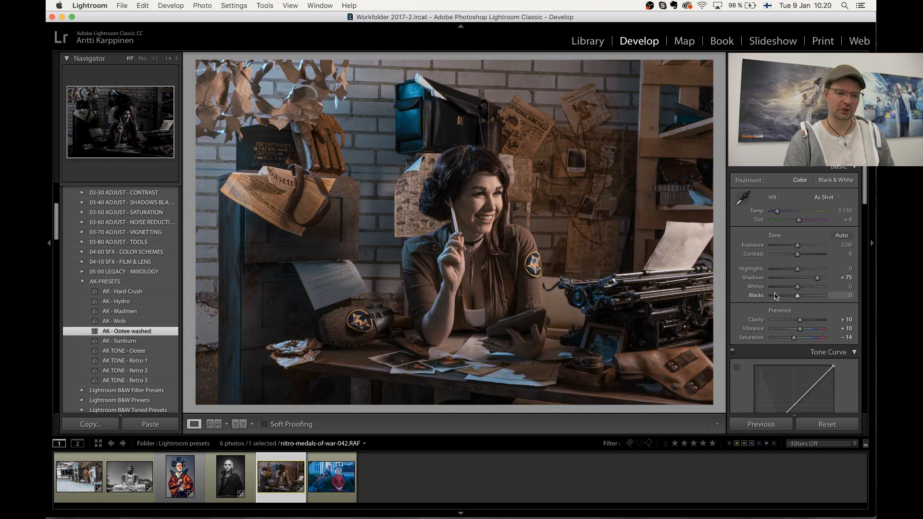
left_click(813, 320)
left_click_drag(819, 282, 828, 281)
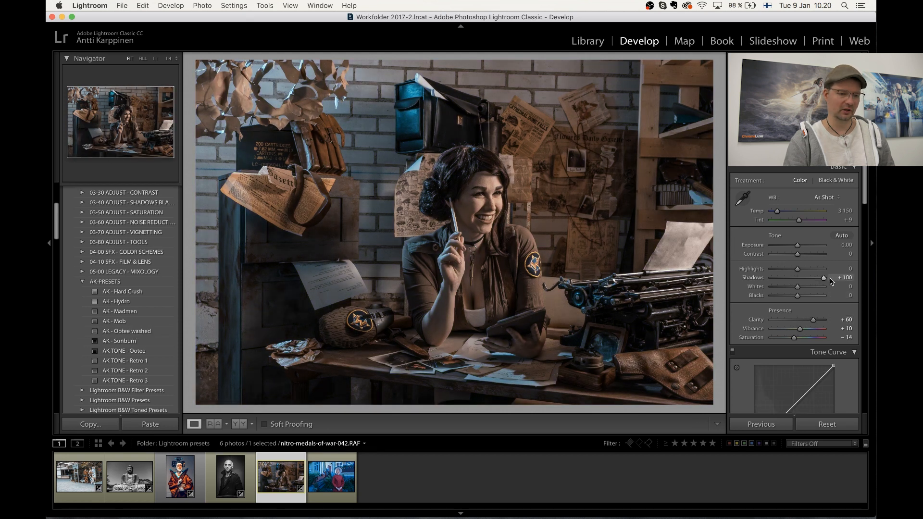
- Add AK TONE - Ootee and AK TONE - Retro 2 to the typewriter photo, set Exposure to +0,60, and compare before and after
left_click(120, 351)
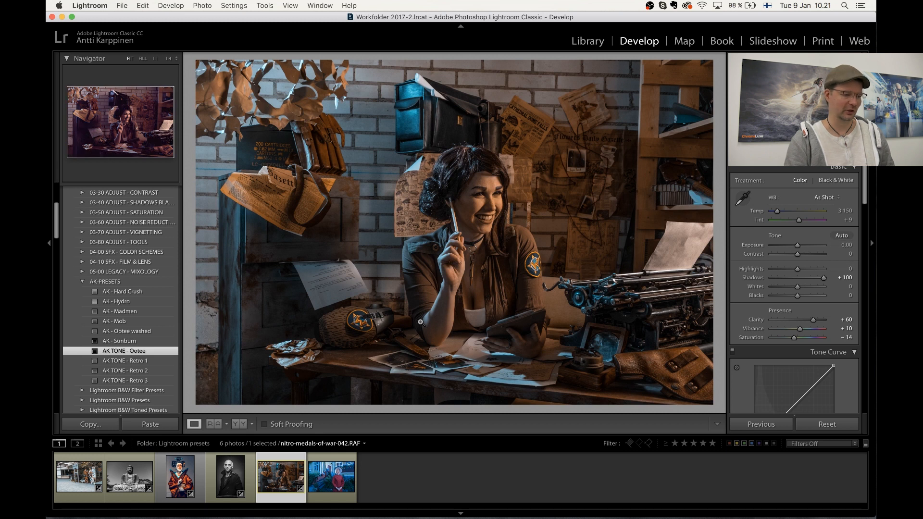
left_click(140, 374)
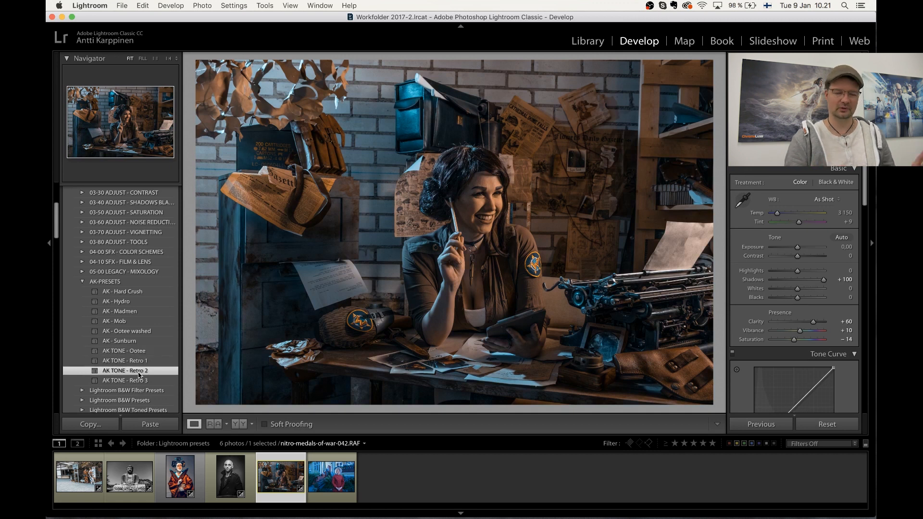
left_click_drag(797, 247, 801, 250)
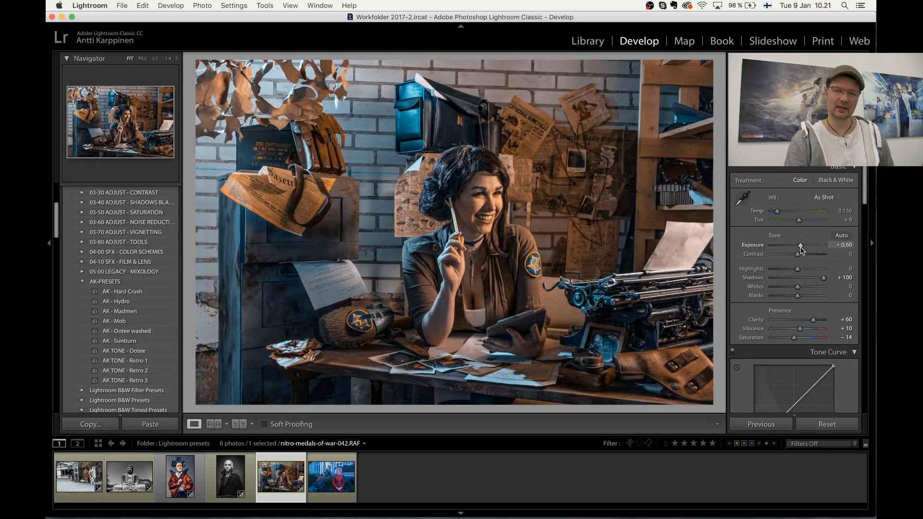
key("alt+backslash")
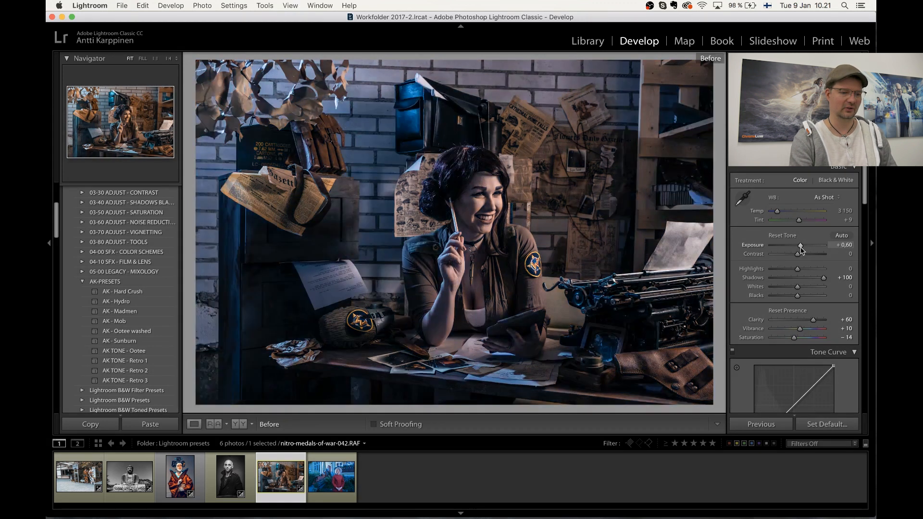
key("alt+backslash")
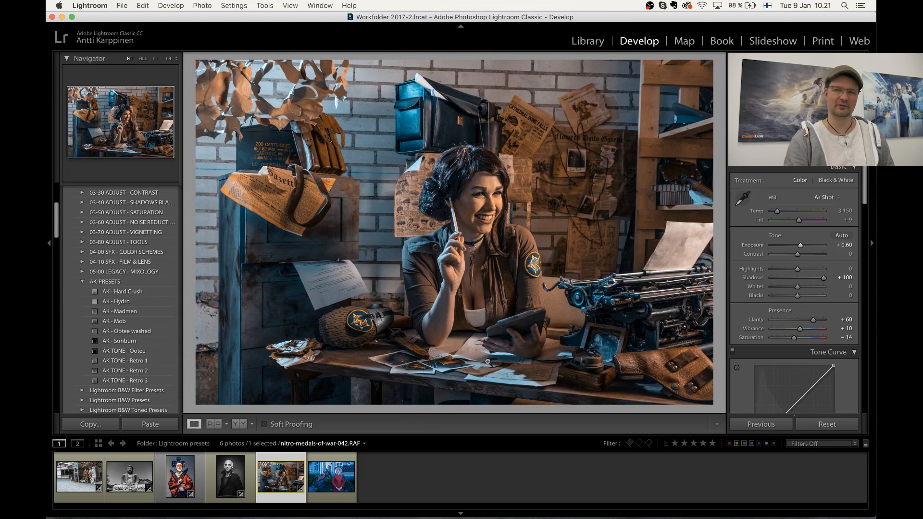
- Open the photo of the woman in the red dress, try AK - Hard Crush, and apply AK - Hydro instead
left_click(343, 476)
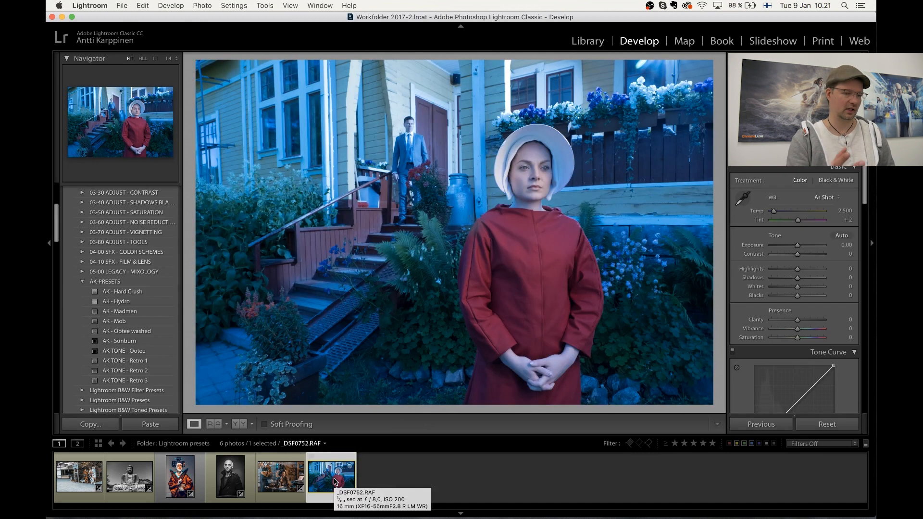
left_click(134, 294)
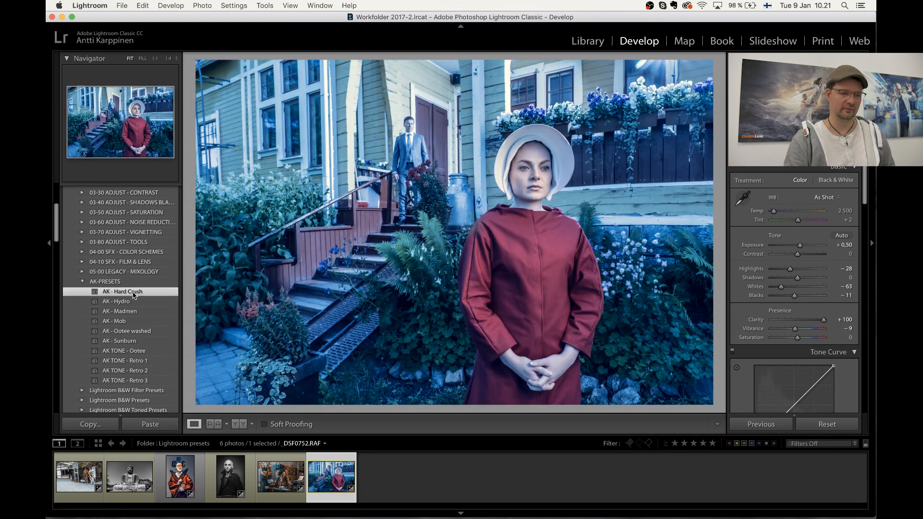
left_click(124, 304)
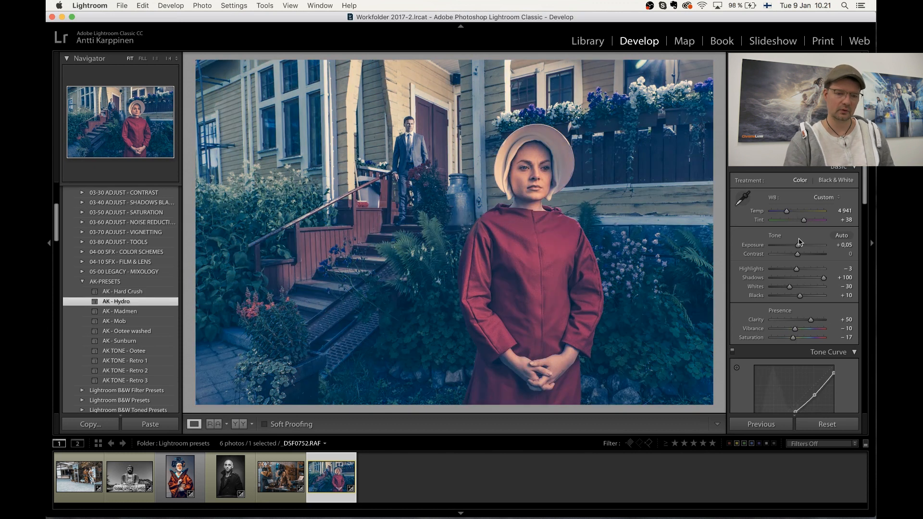
- Fine-tune the red-dress photo with Highlights +55, Exposure +0,35, Temp 4245 and Saturation -26
left_click(797, 271)
left_click_drag(796, 272, 800, 248)
left_click_drag(786, 212, 784, 213)
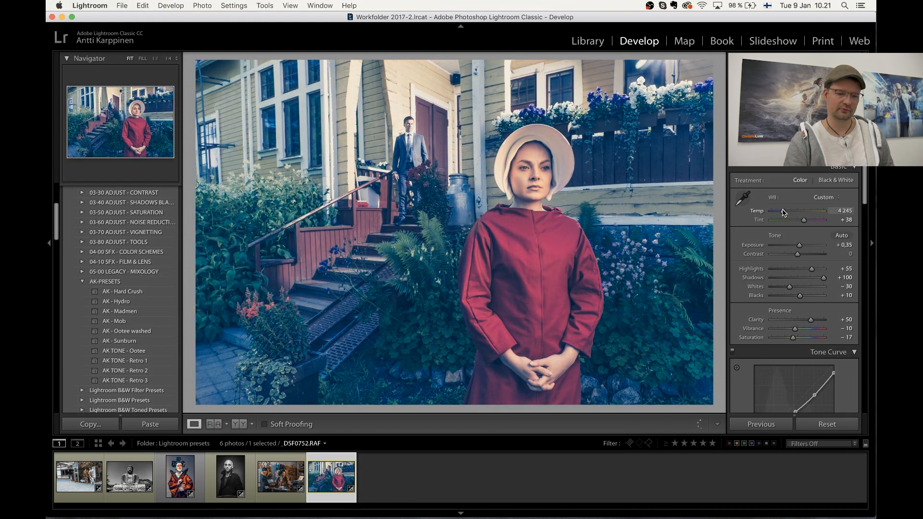
left_click_drag(792, 338, 791, 341)
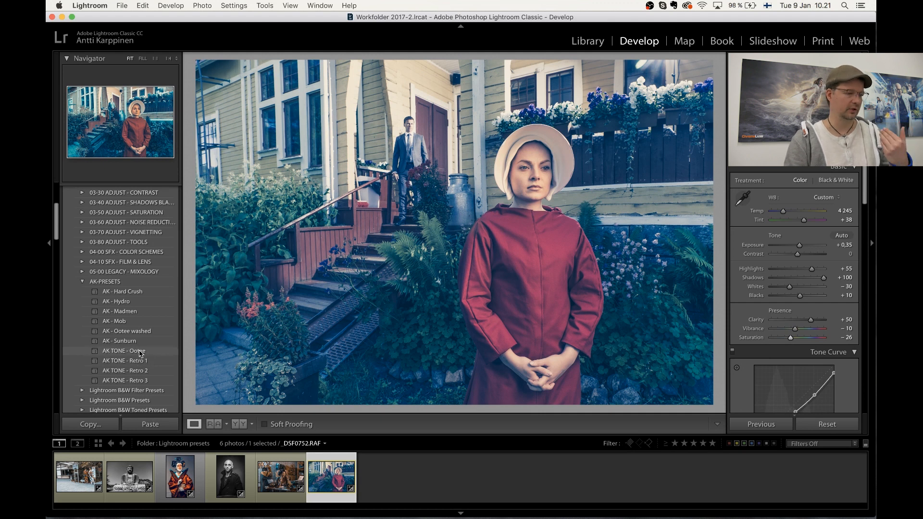
- Tone the red-dress photo with AK TONE - Ootee followed by AK TONE - Retro 2, with Highlights set to +33
left_click(141, 353)
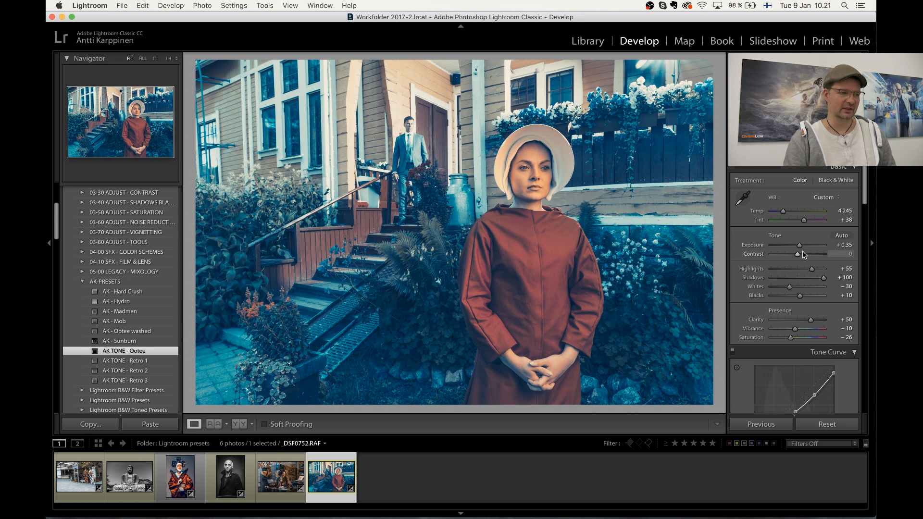
mouse_move(812, 270)
left_mouse_down()
mouse_move(792, 271)
mouse_move(808, 272)
left_mouse_up()
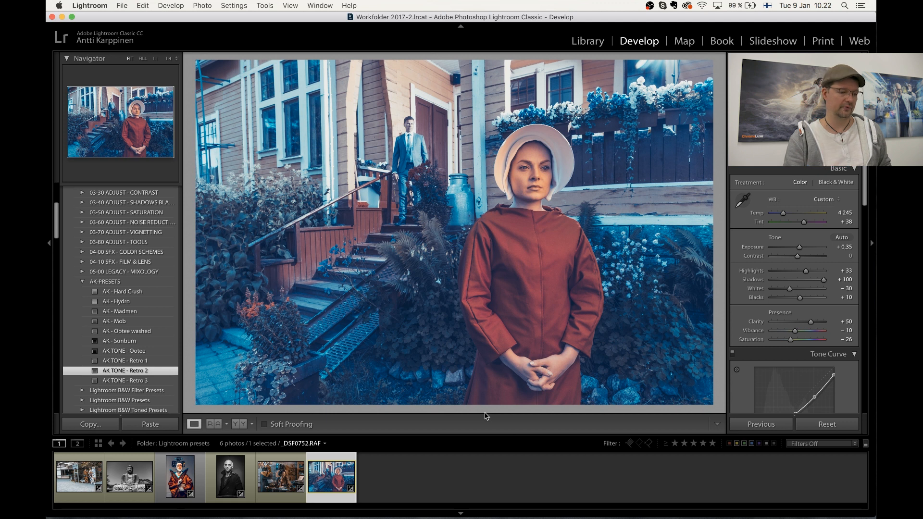
- Open the toned red-dress photo as a Smart Object in Photoshop
left_click(272, 475)
left_click(330, 478)
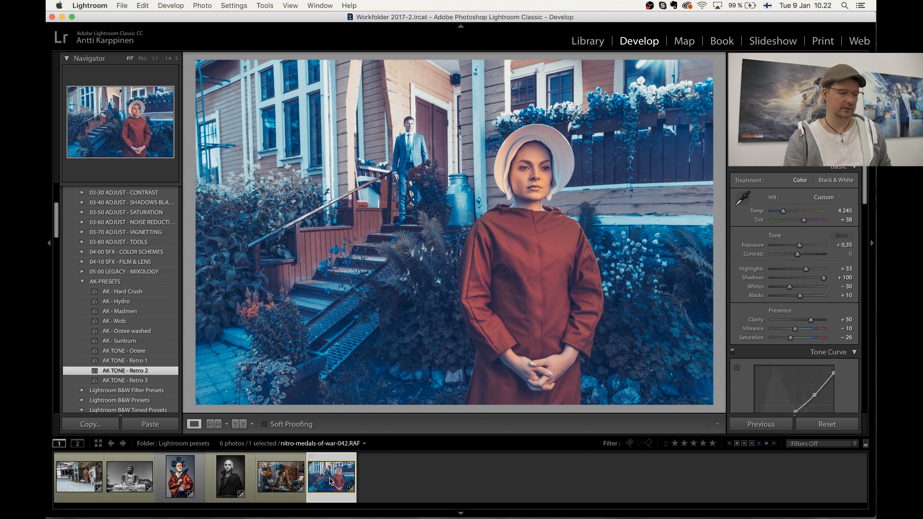
right_click(329, 480)
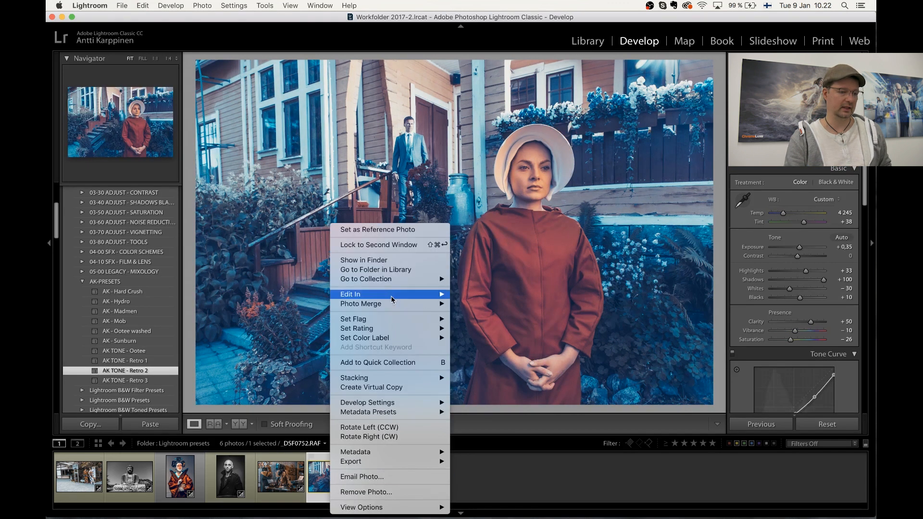
mouse_move(403, 298)
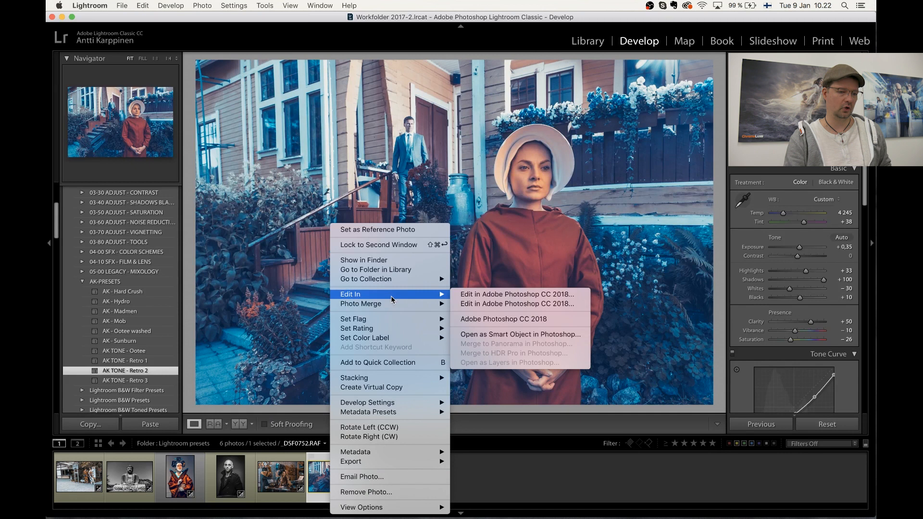
left_click(521, 335)
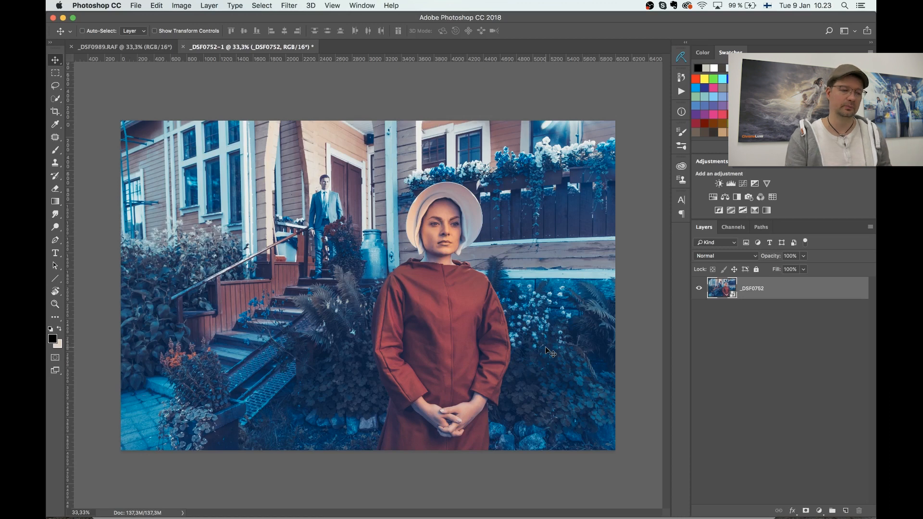
- Save the _DSF0752 Smart Object's Camera Raw settings as a preset named Orange teal preset handmaid, including all settings but no auto tone adjustments
double_click(724, 294)
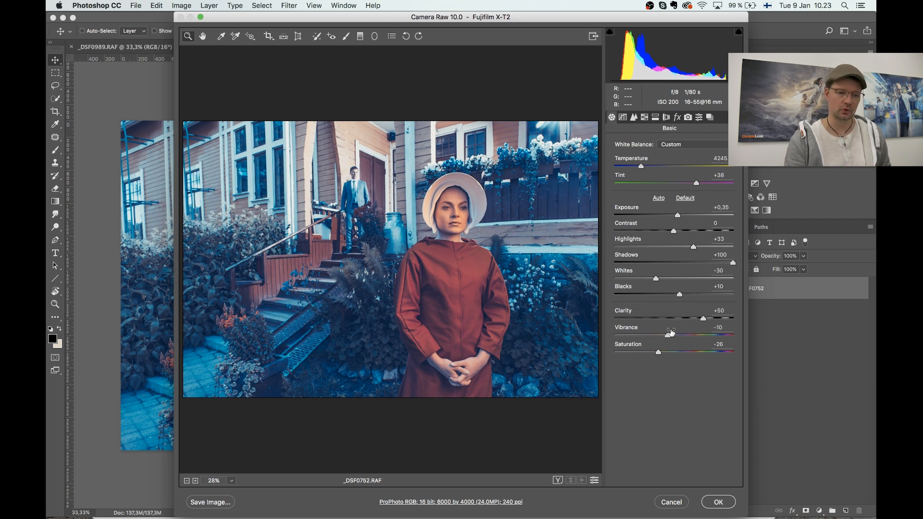
left_click(699, 118)
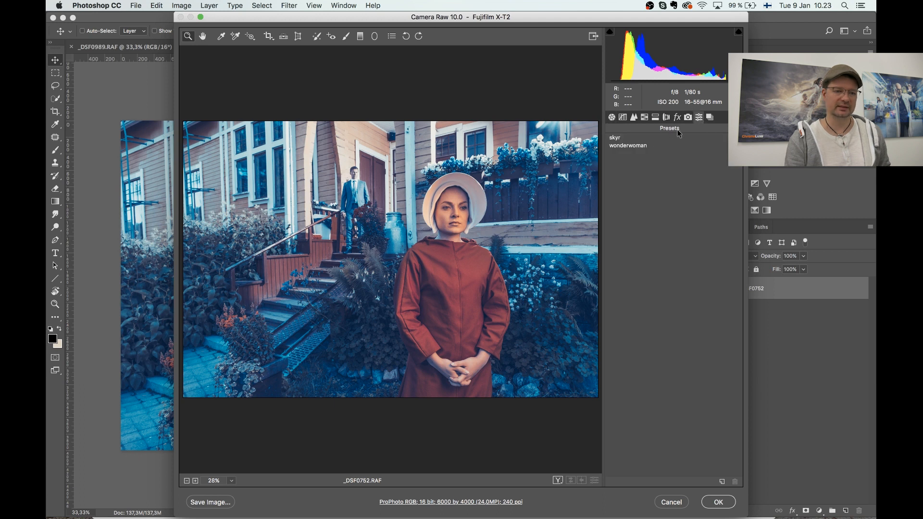
left_click(722, 482)
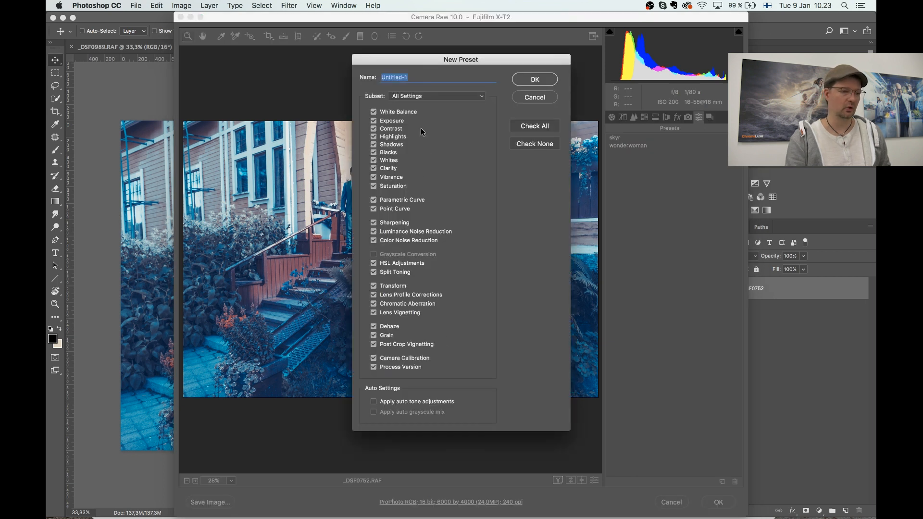
type("Orange")
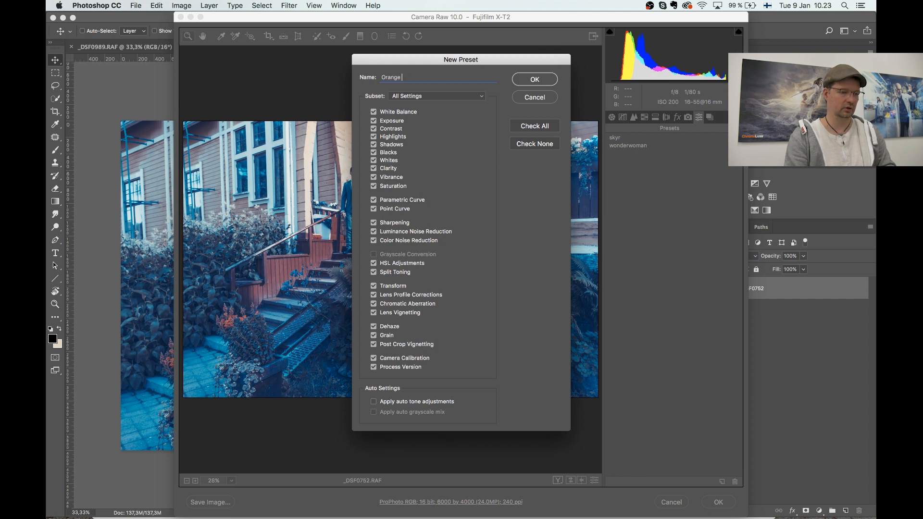
type(" teal preset ")
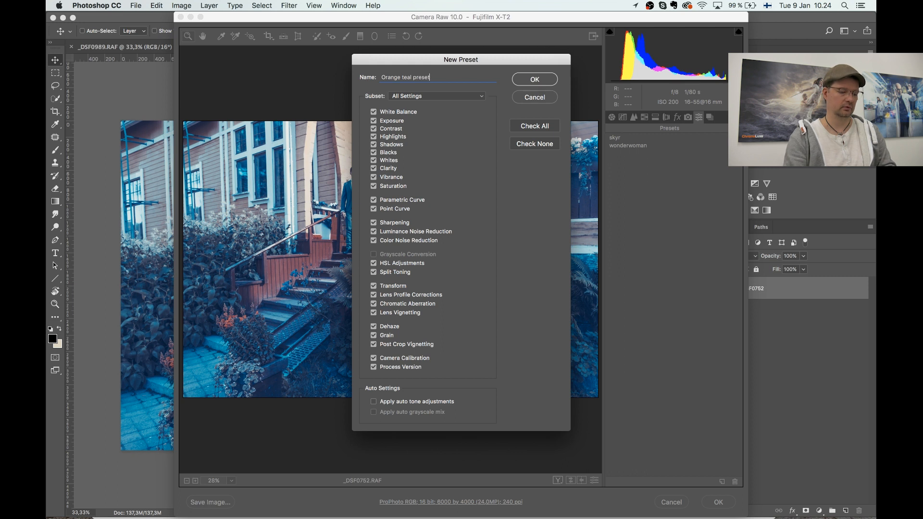
type("handmaid")
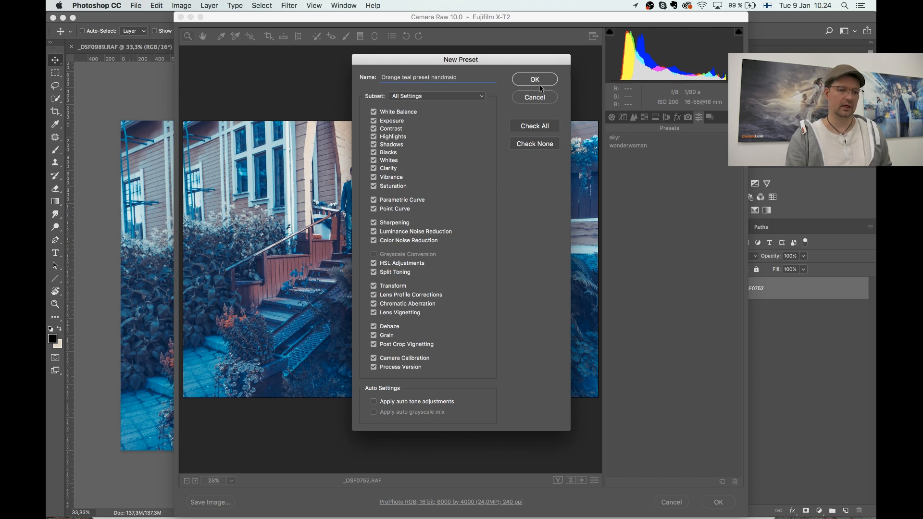
left_click(538, 128)
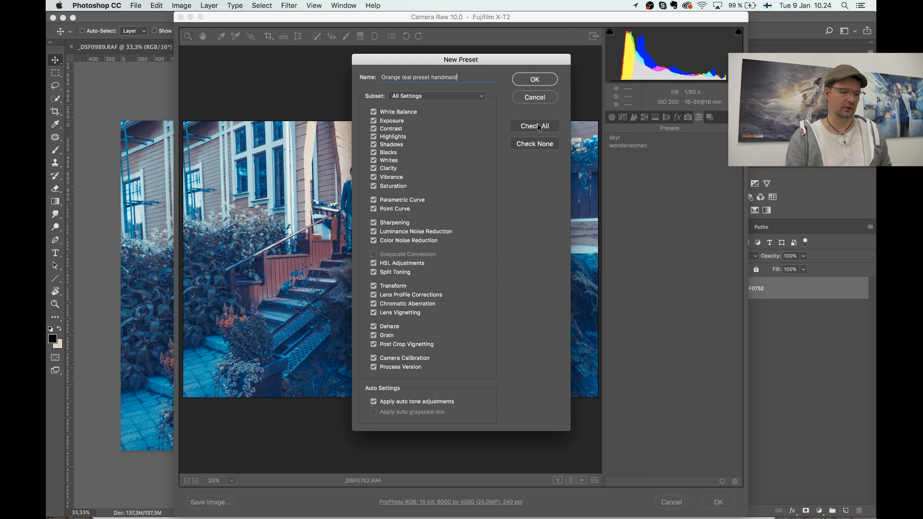
left_click(398, 402)
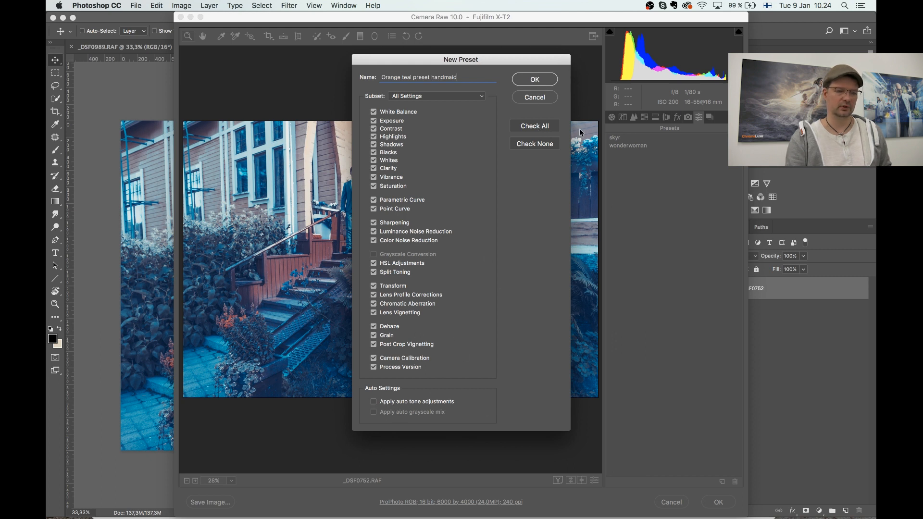
left_click(534, 80)
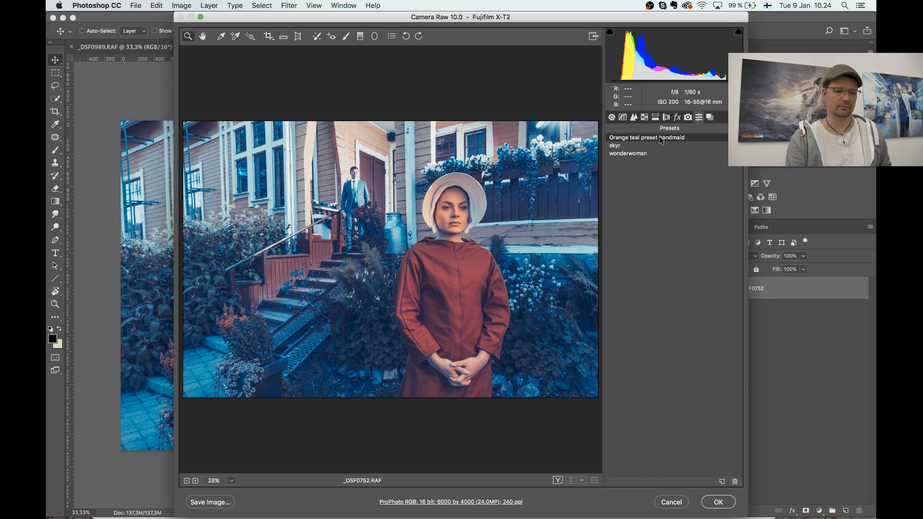
left_click(674, 503)
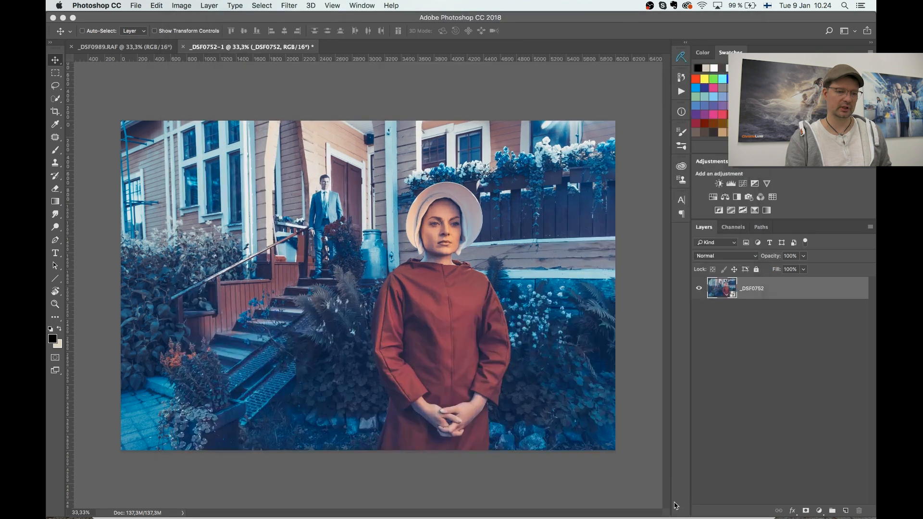
- Convert the Background layer of the _DSF0989.RAF photo to a Smart Object
left_click(134, 48)
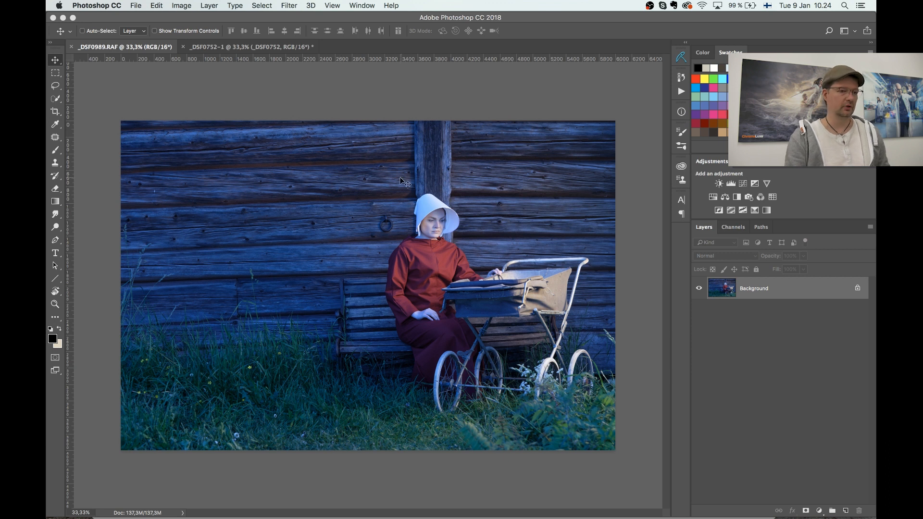
right_click(721, 291)
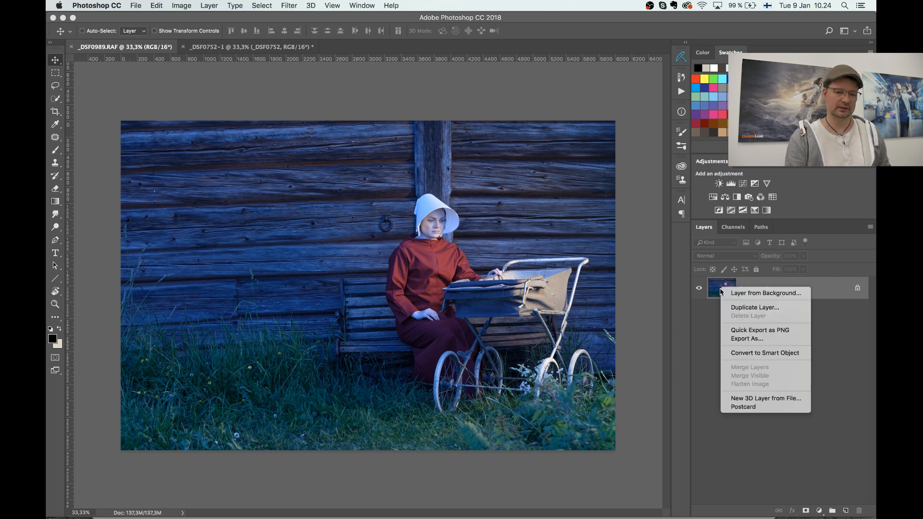
left_click(761, 354)
- Apply the Orange teal preset handmaid preset to the baby carriage photo through the Camera Raw Filter
left_click(290, 6)
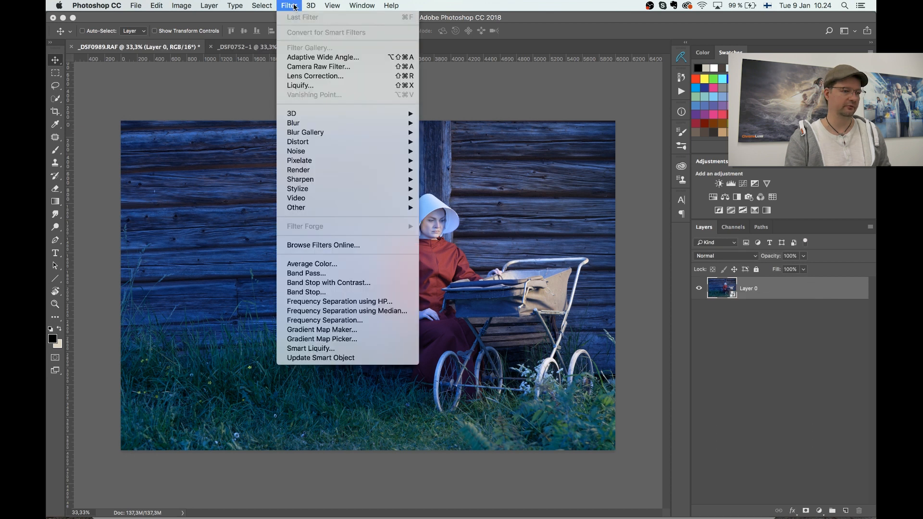
left_click(336, 71)
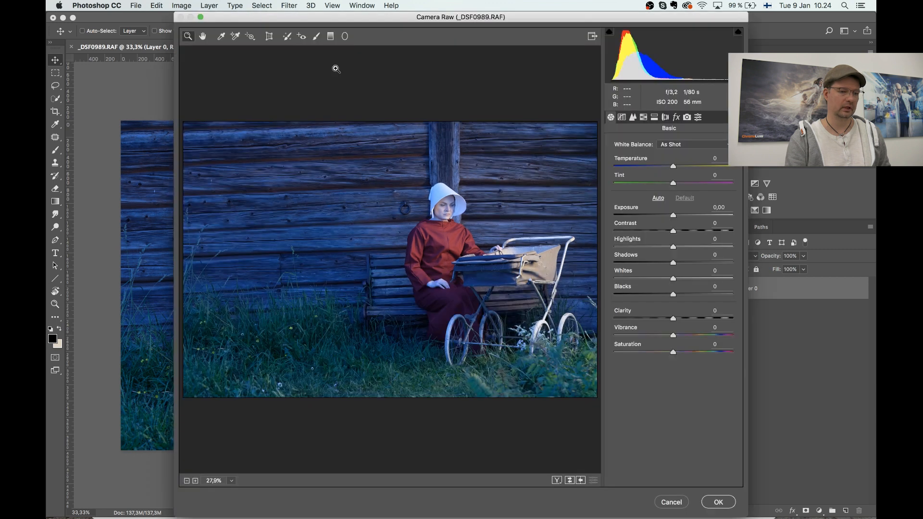
left_click(698, 117)
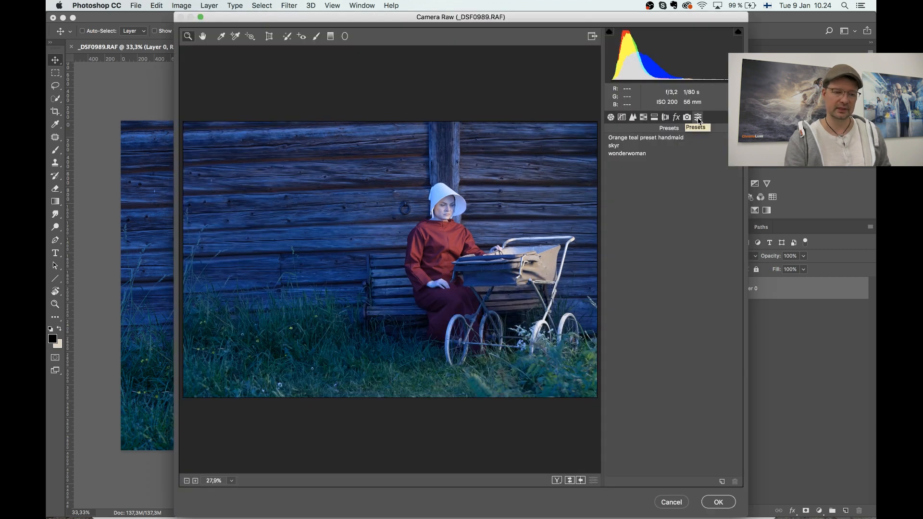
left_click(630, 137)
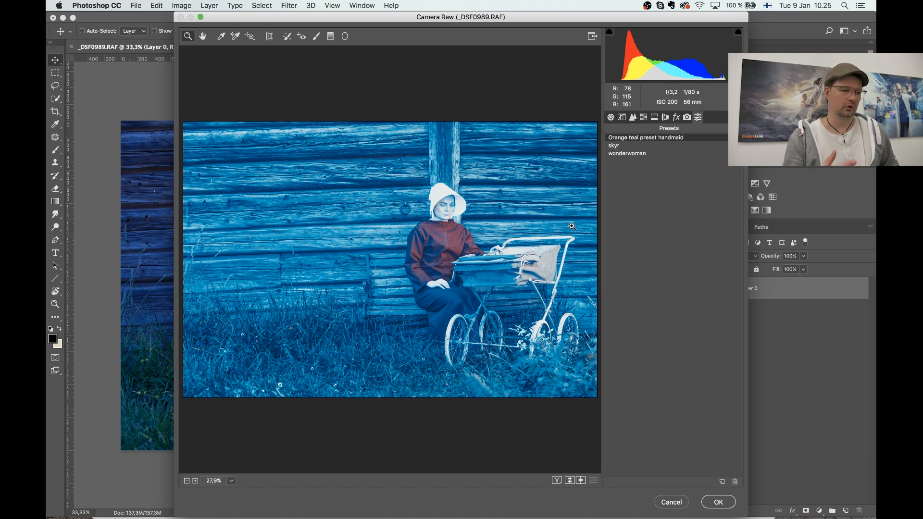
- Fine-tune the filter with Exposure -0,40, Temperature +18, Highlights +24 and Clarity +34, and compare the photo with and without the smart filter
left_click(610, 117)
left_click_drag(677, 216, 670, 219)
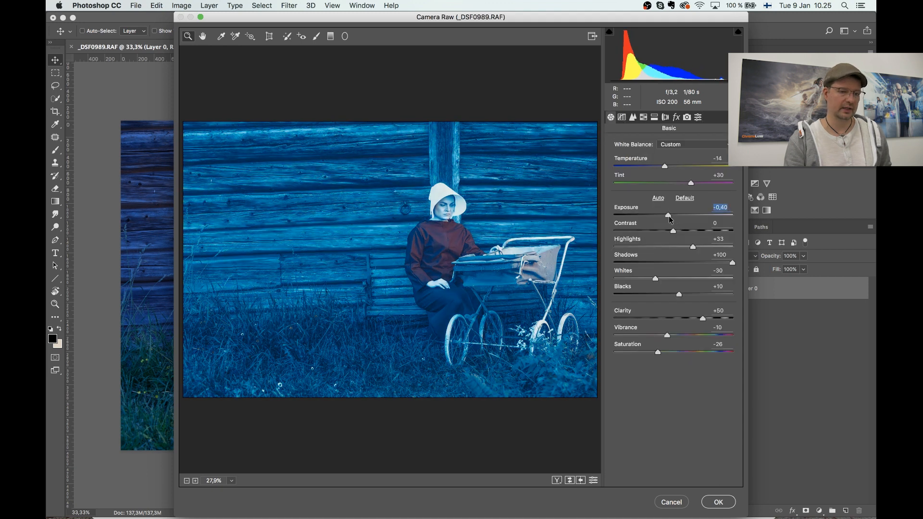
left_click_drag(666, 168, 683, 167)
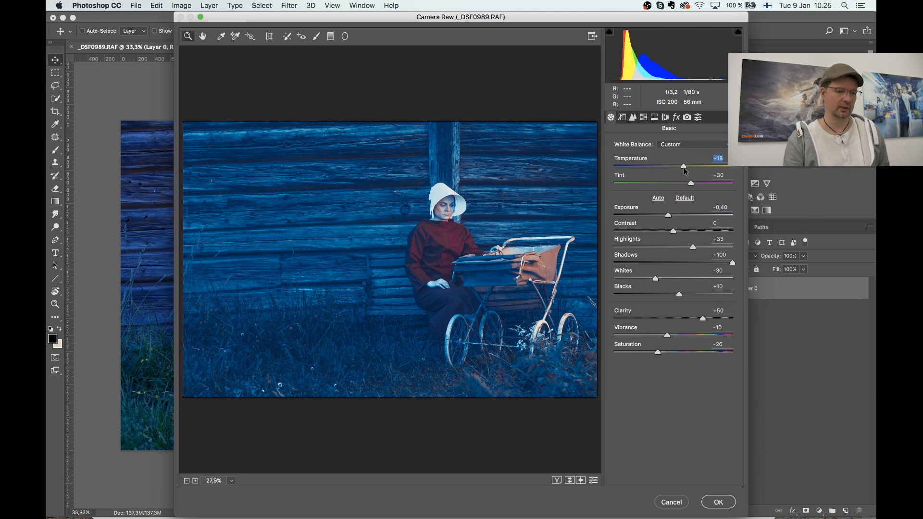
mouse_move(692, 247)
left_mouse_down()
mouse_move(677, 249)
mouse_move(686, 250)
left_mouse_up()
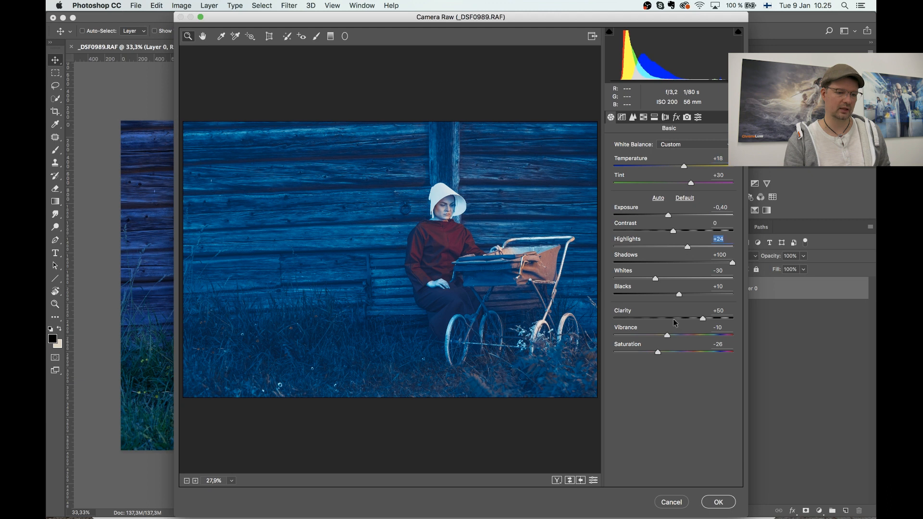
left_click_drag(702, 319, 692, 321)
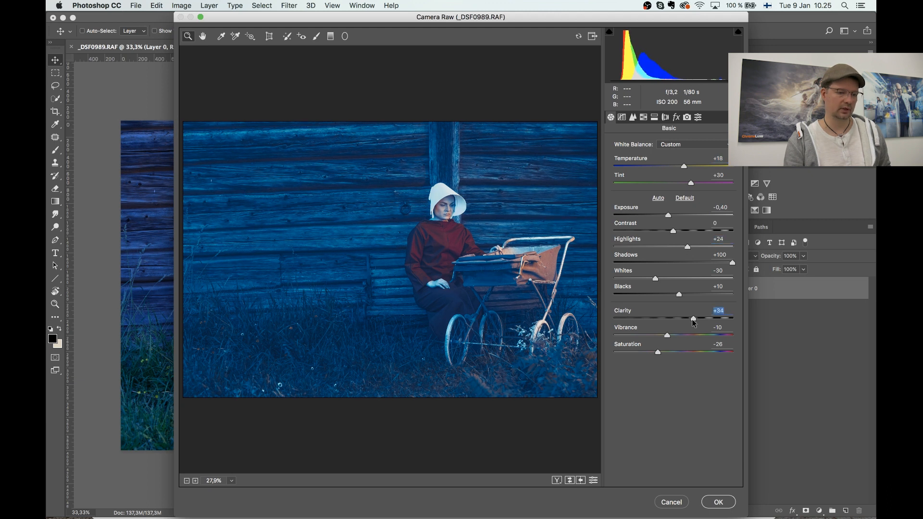
left_click(720, 502)
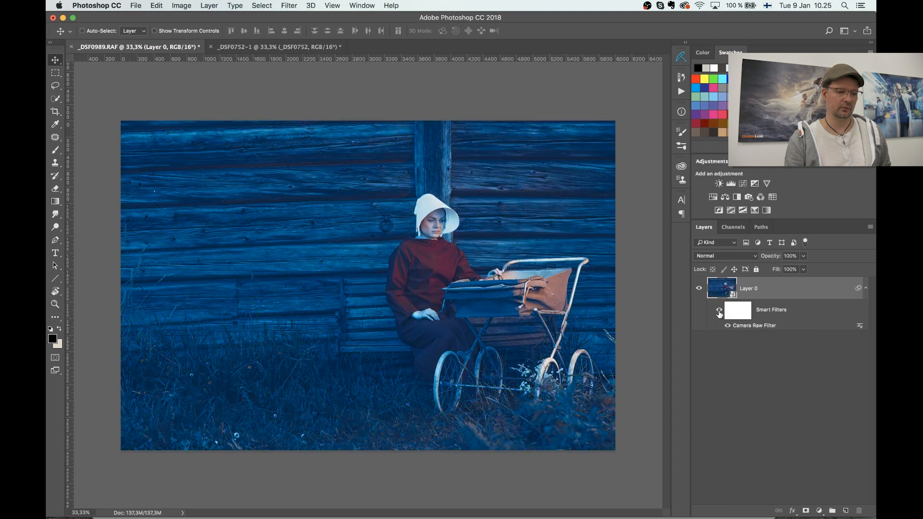
left_click(720, 311)
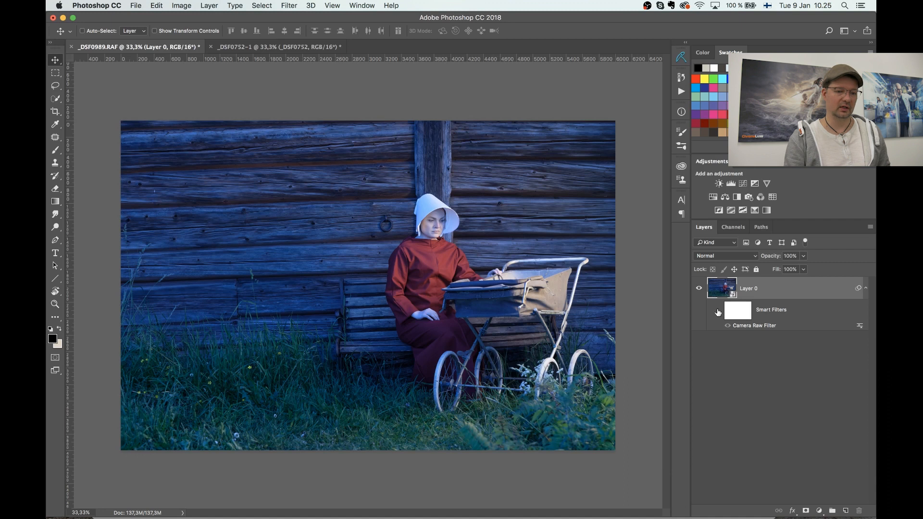
left_click(719, 311)
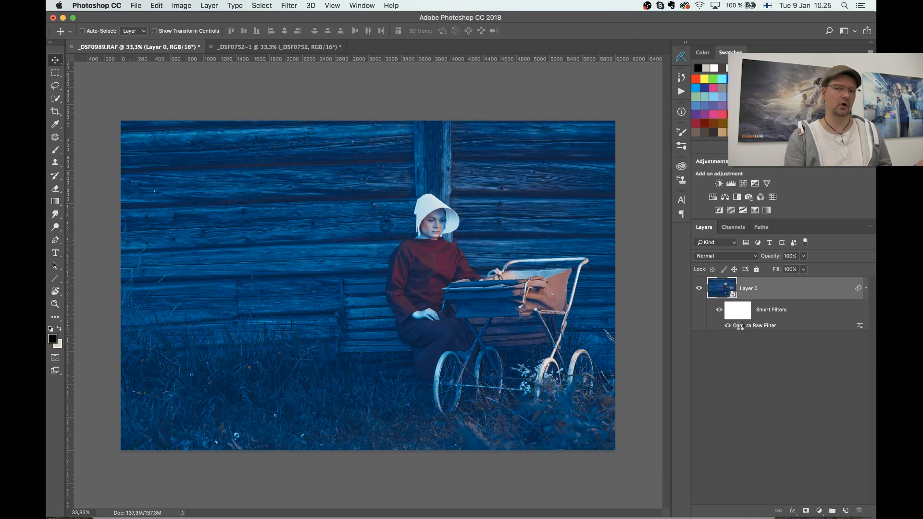
- Re-edit the Camera Raw smart filter with Contrast -18, Blacks -33, Whites -63 and lower Saturation, and toggle the smart filters to compare
double_click(740, 327)
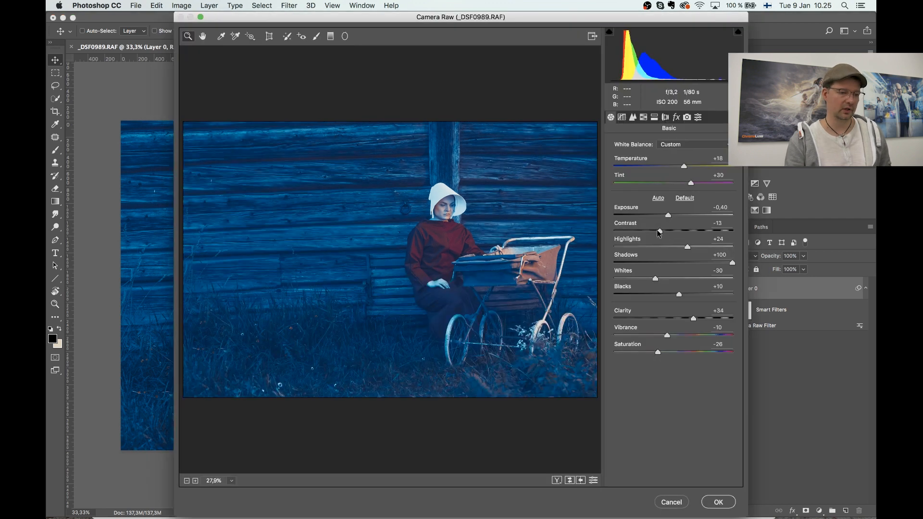
left_click_drag(664, 231, 662, 230)
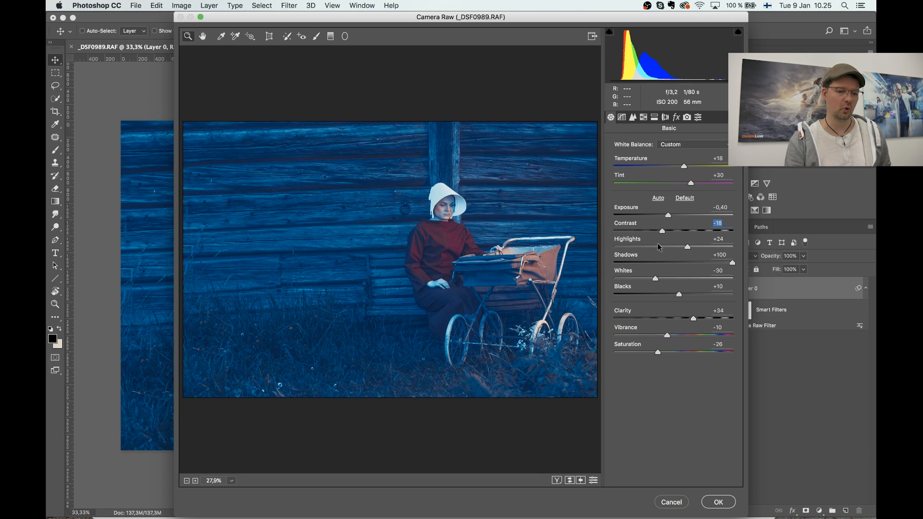
left_click_drag(679, 294, 636, 282)
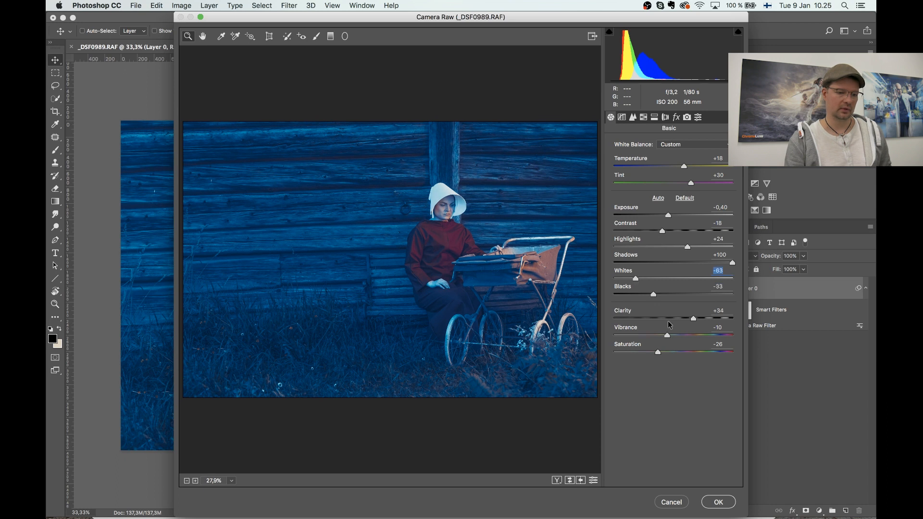
left_click_drag(658, 352, 642, 352)
left_click(718, 502)
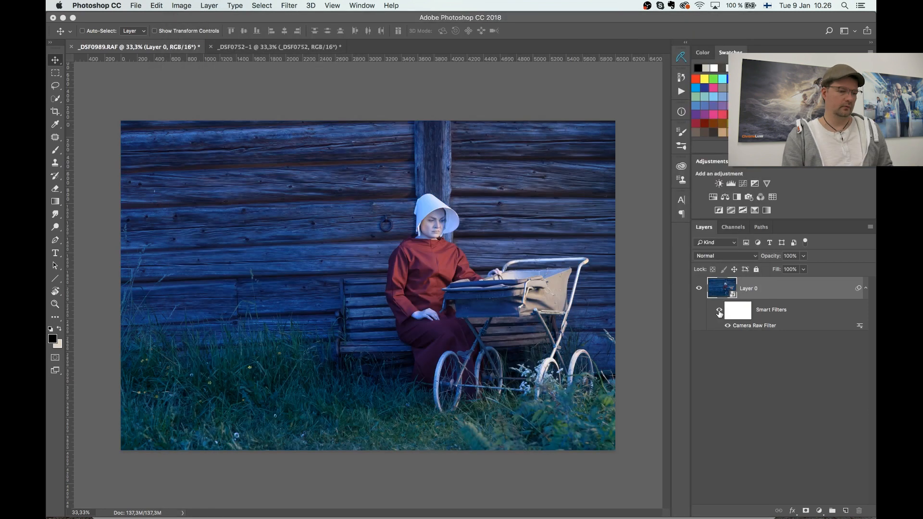
left_click(720, 314)
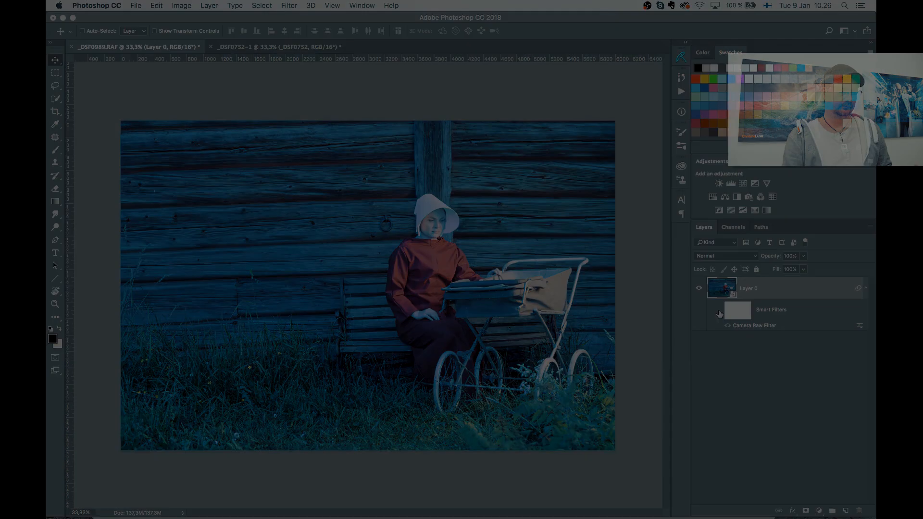